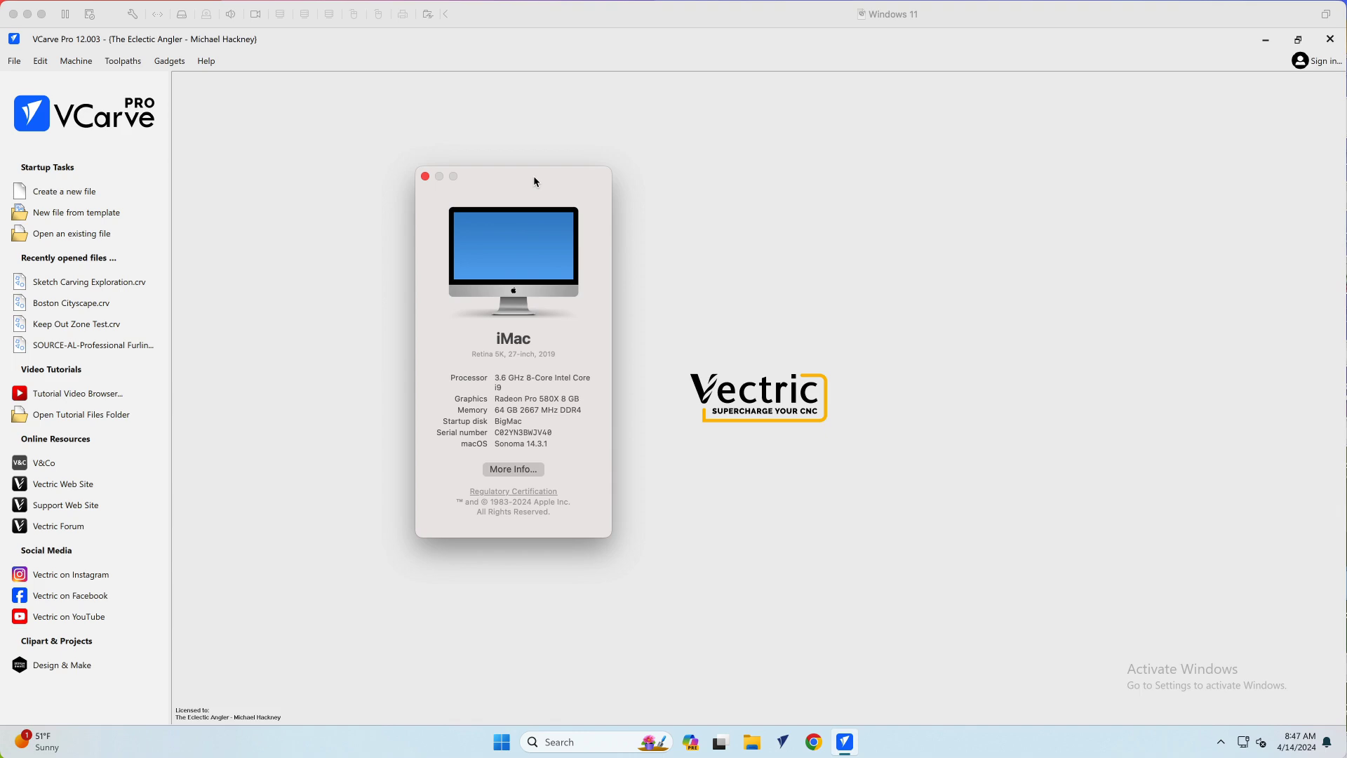
Close the macOS About This Mac window so only the VCarve Pro 12 start page shows.
left_click(426, 177)
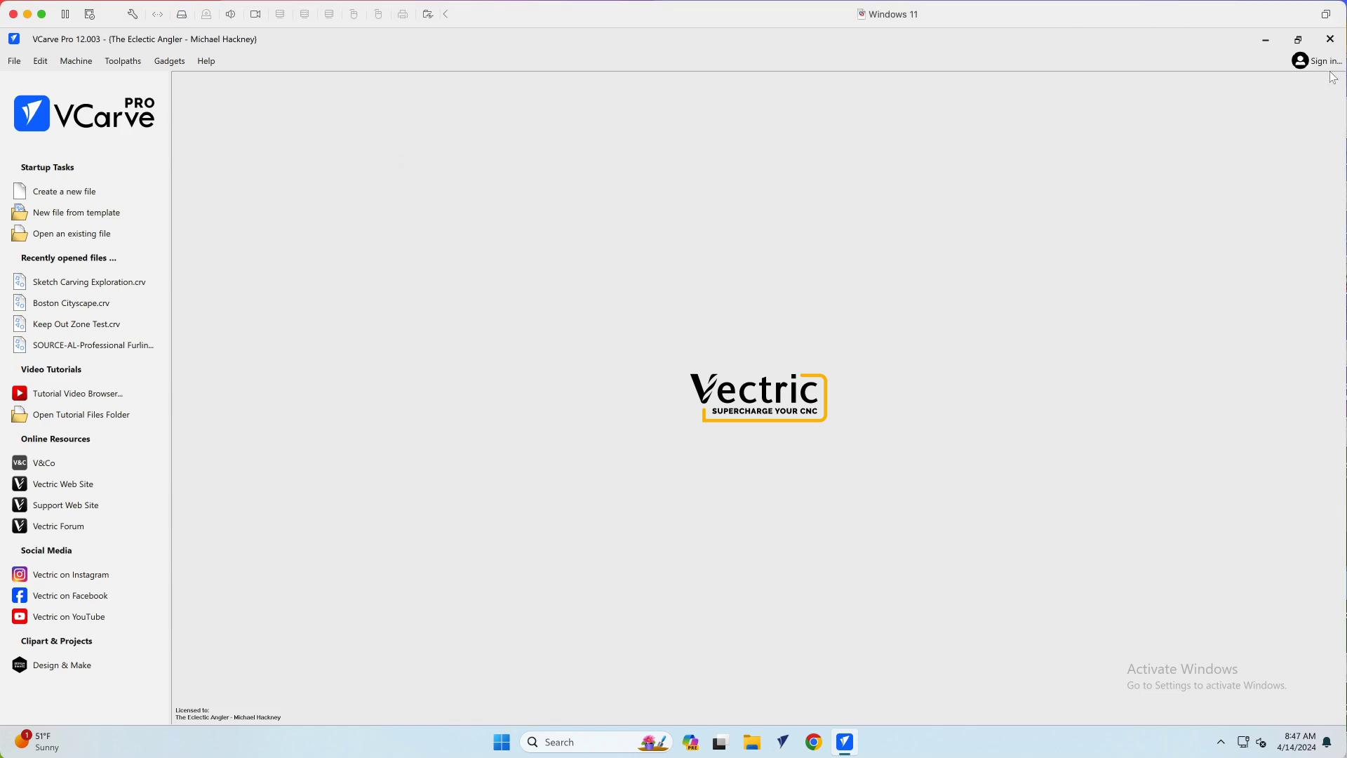
Quit VCarve Pro and relaunch it from the Windows taskbar.
left_click(1330, 39)
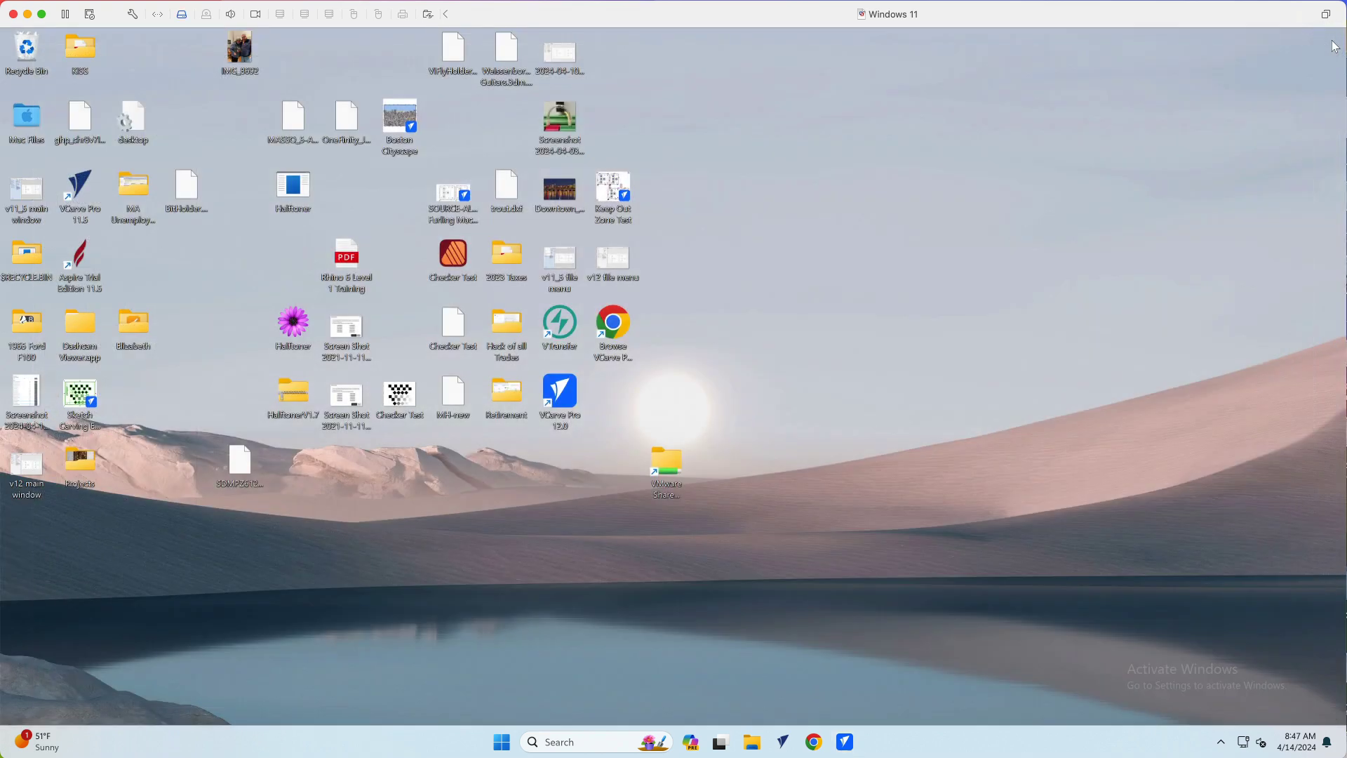
left_click(841, 745)
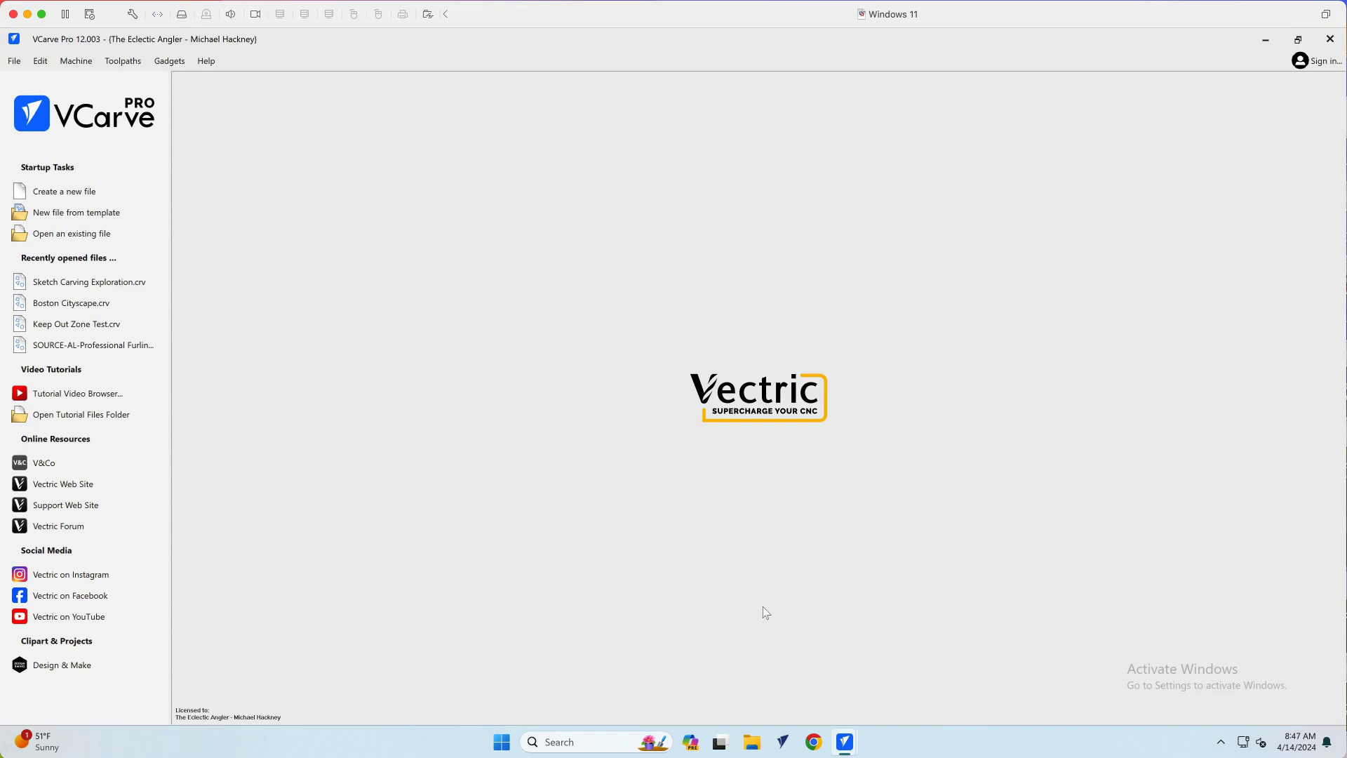
Open Keep Out Zone Test.crv from recent files, dismiss its notes, and switch to 3D View.
left_click(79, 324)
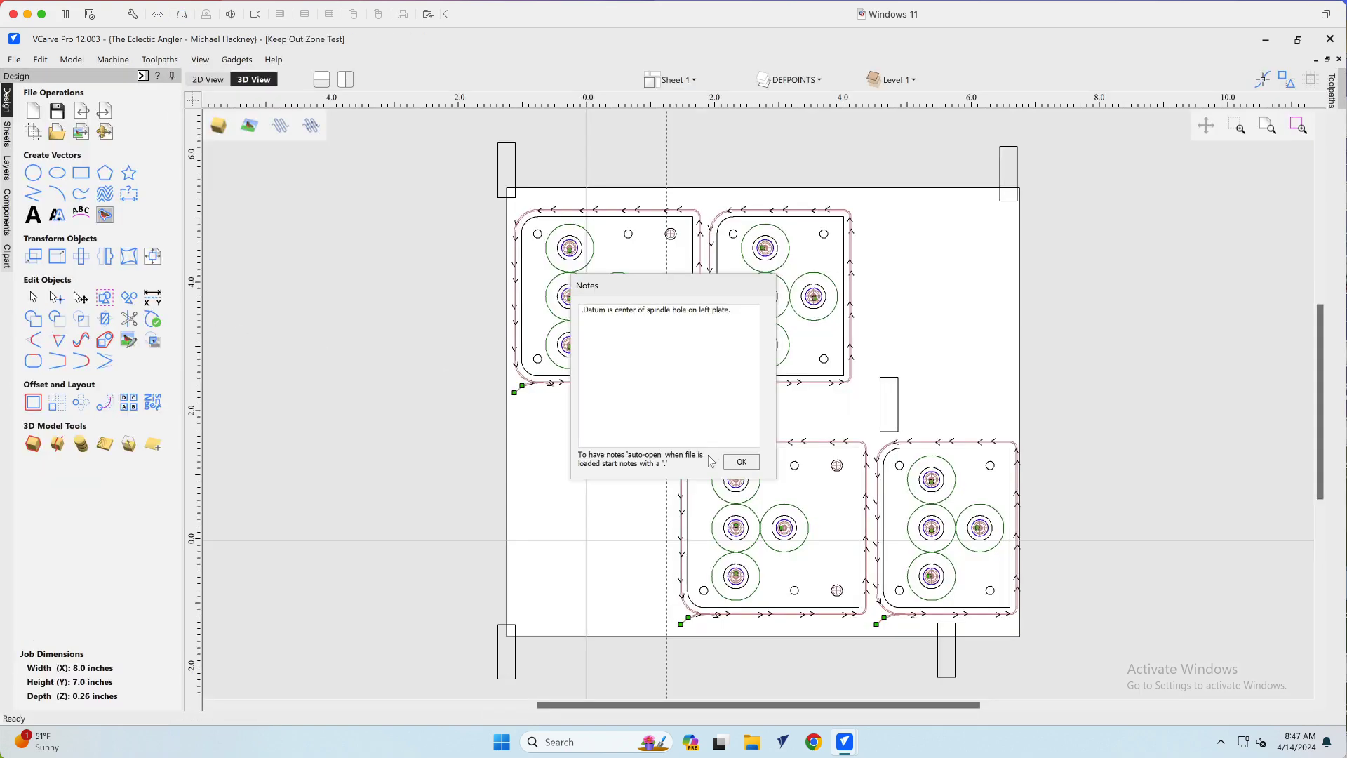
left_click(741, 462)
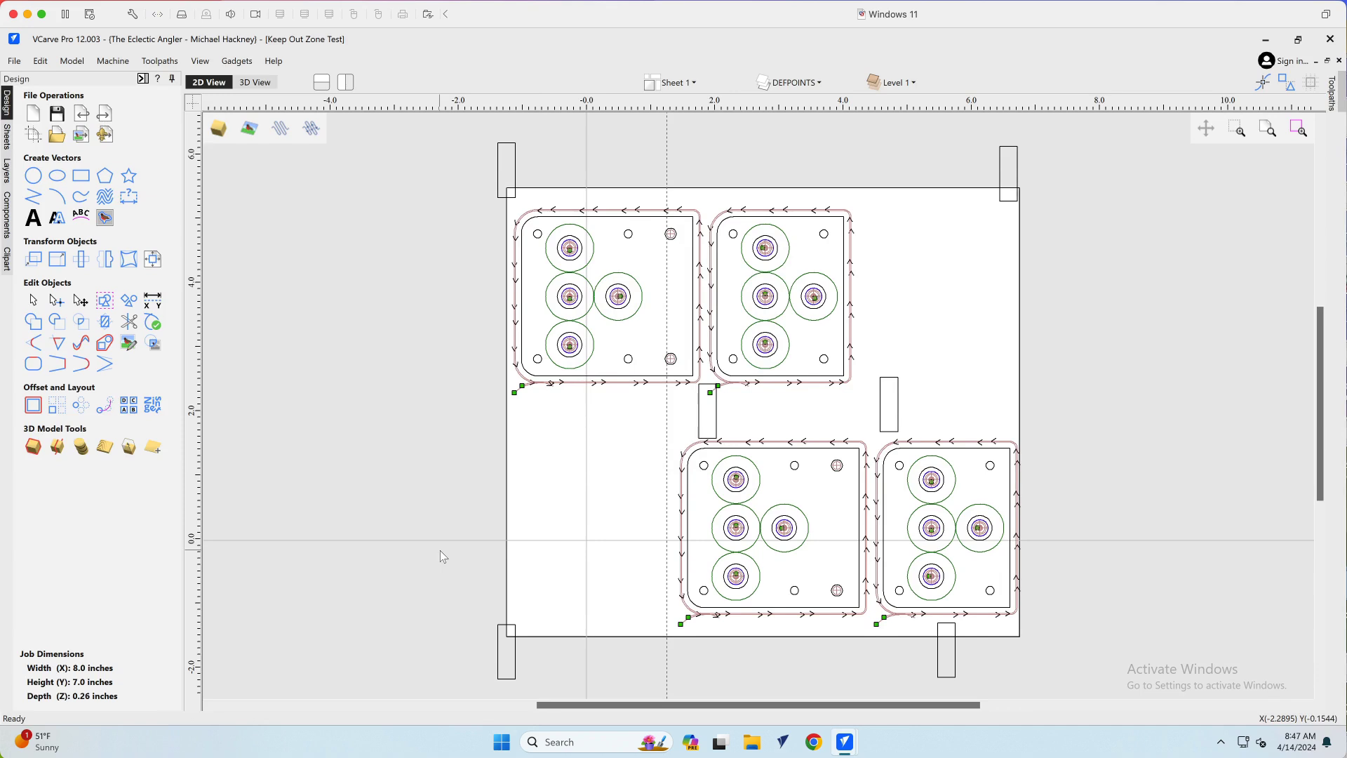
left_click(245, 84)
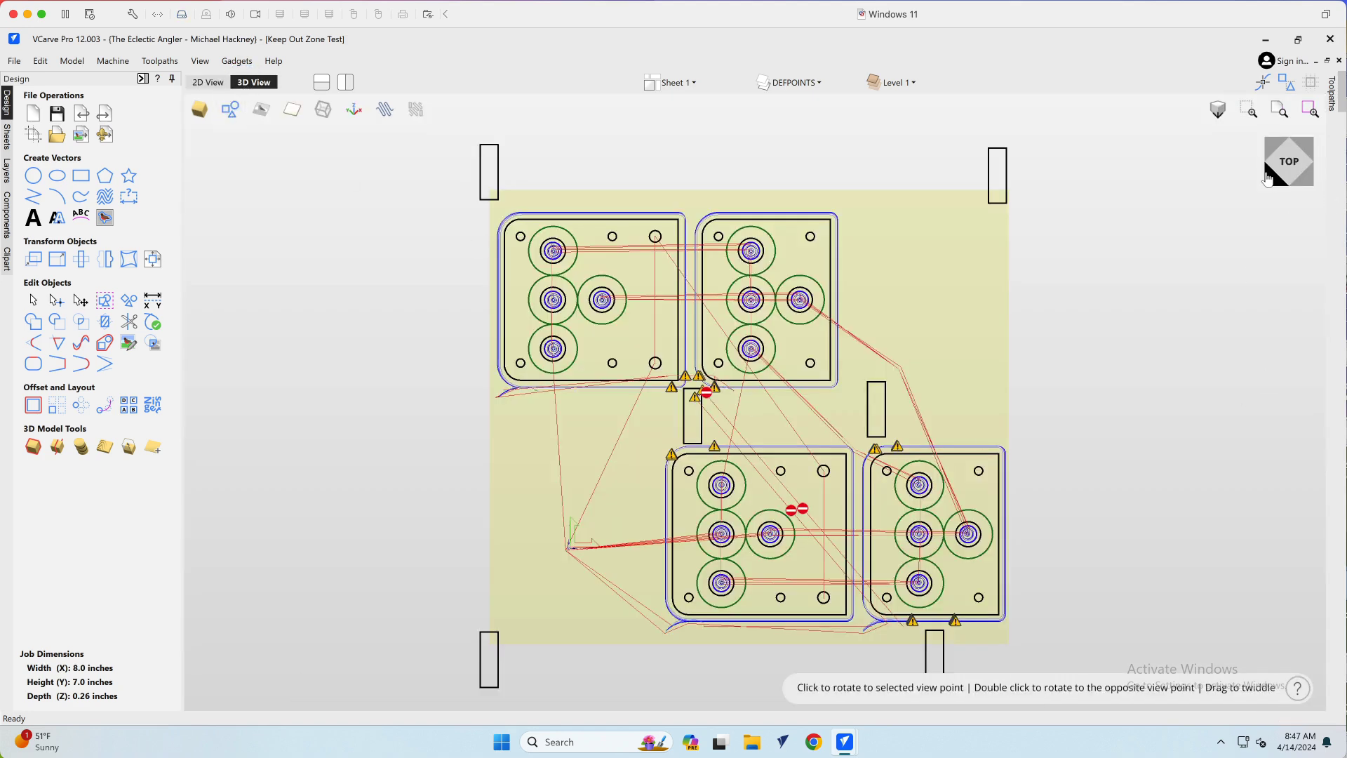
Orbit and zoom the 3D preview of the four plates and keep-out blocks, then show About This Mac.
left_click(1268, 179)
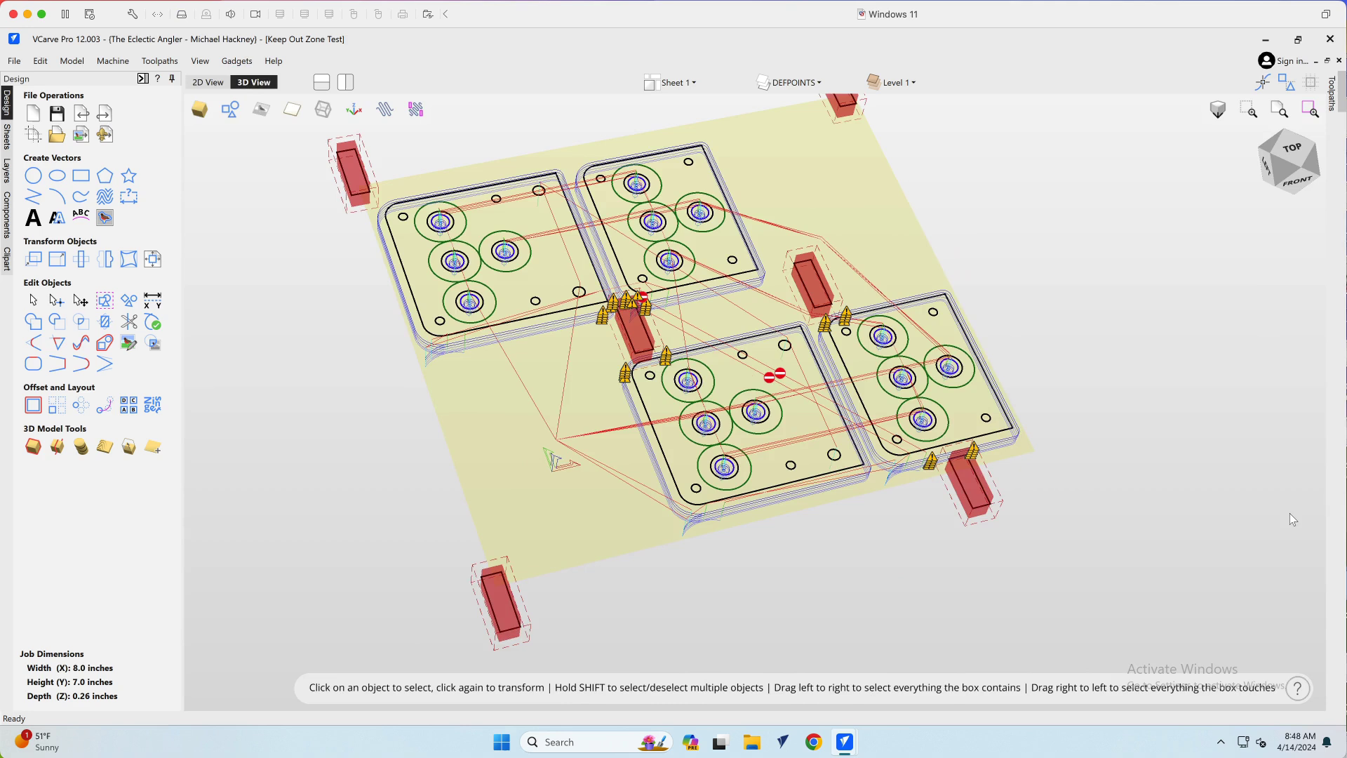
scroll(1290, 512, "down", 1)
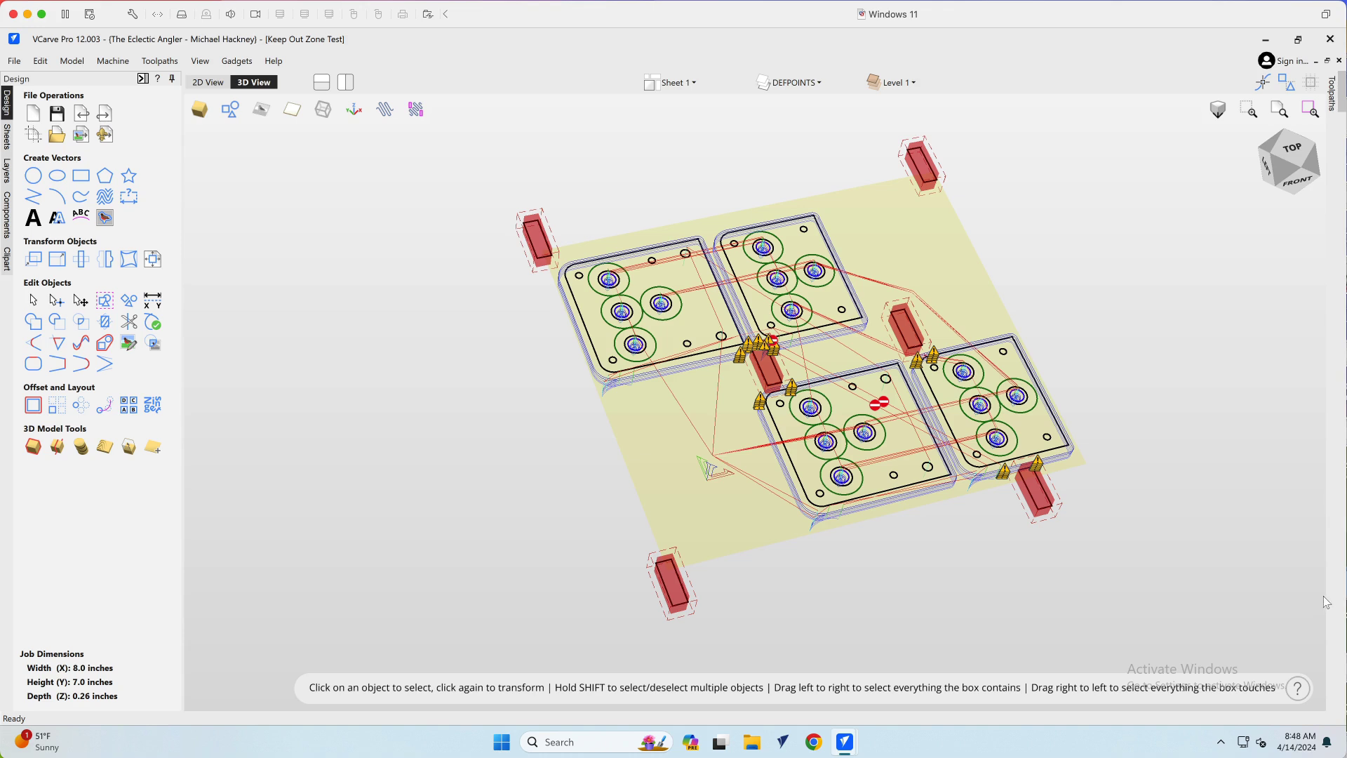
left_click_drag(1019, 618, 484, 189)
scroll(764, 374, "up", 3)
scroll(764, 373, "down", 3)
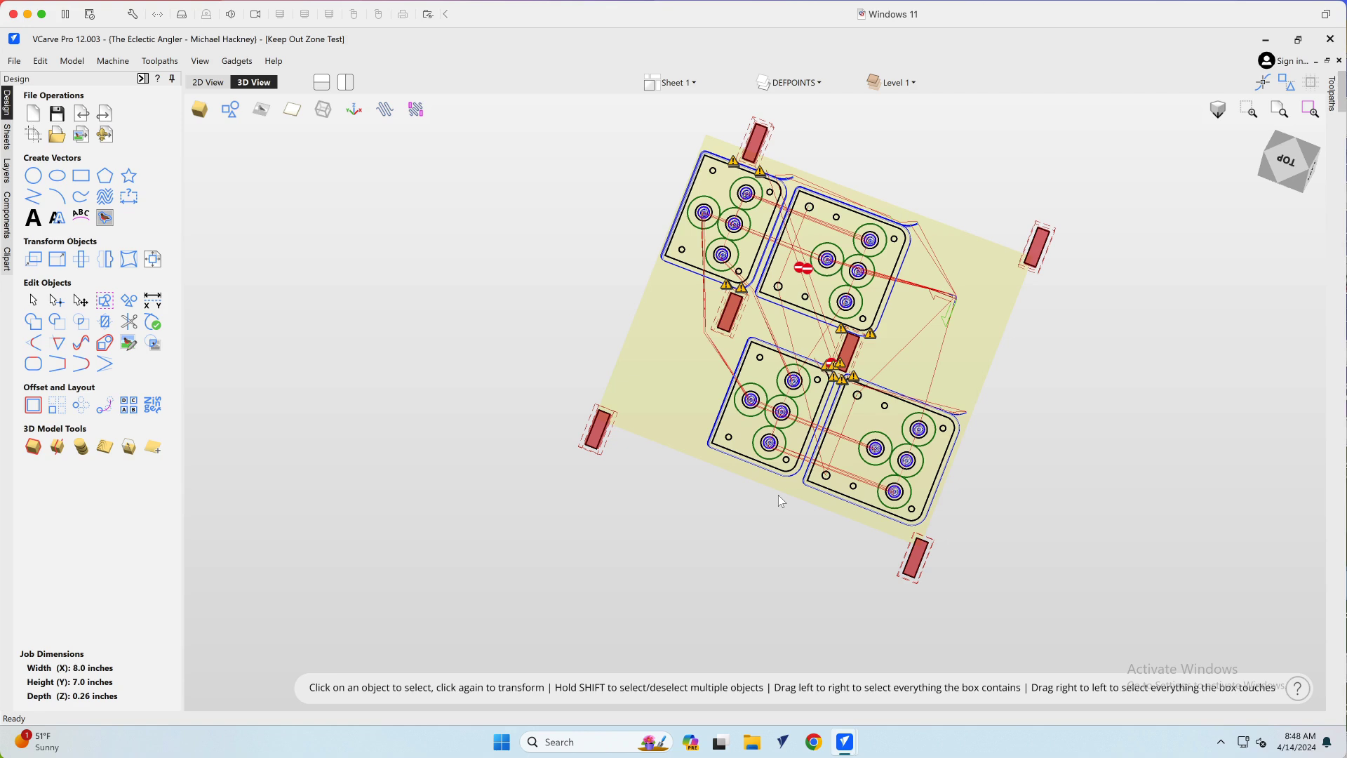
left_click_drag(896, 559, 939, 424)
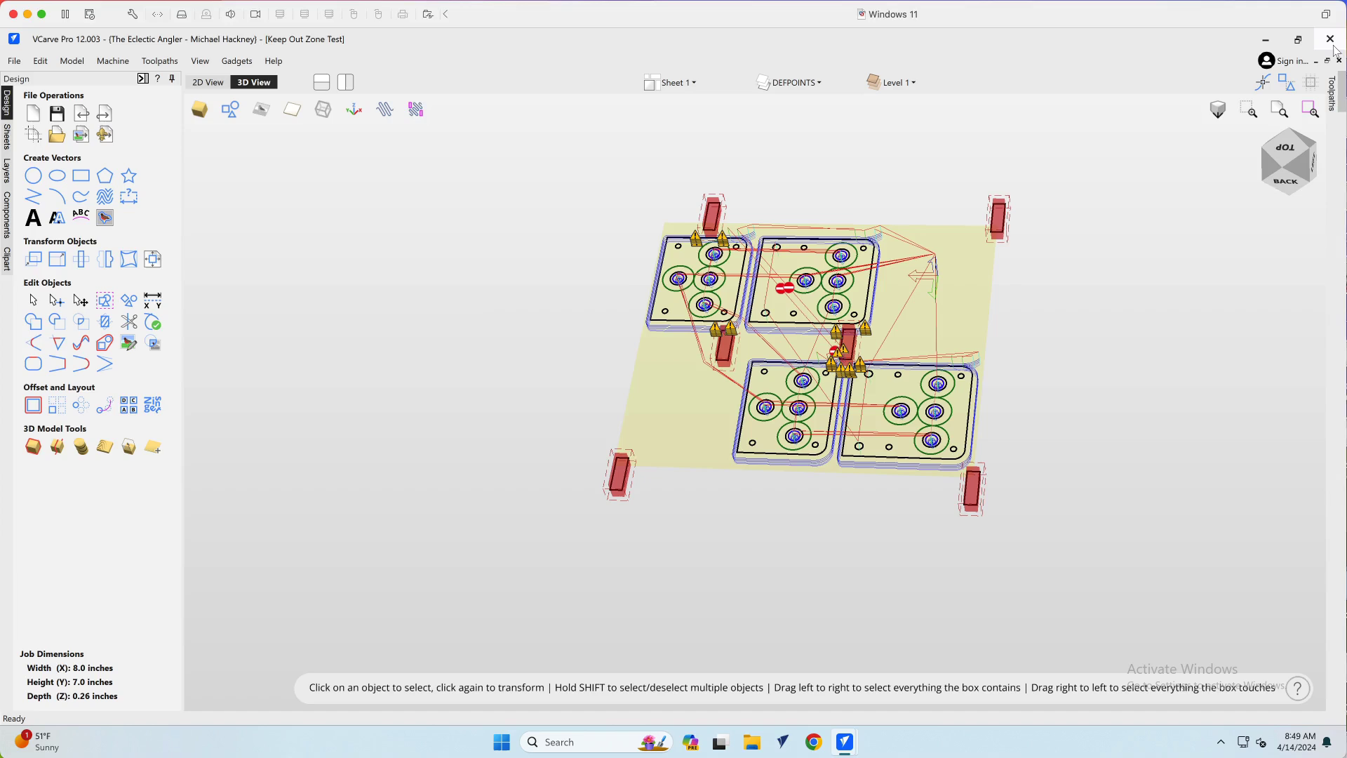
left_click(14, 8)
left_click(49, 24)
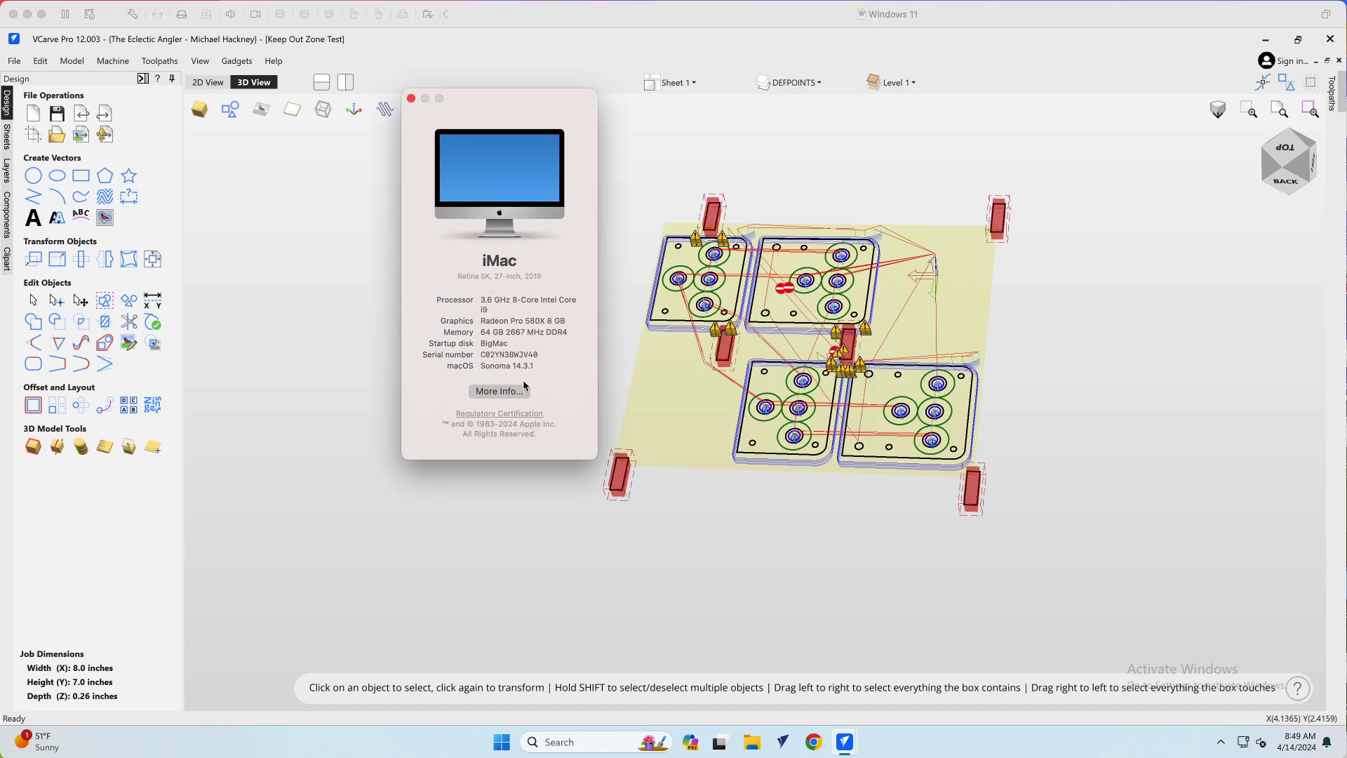
Close About This Mac and close the Keep Out Zone Test project.
left_click(411, 98)
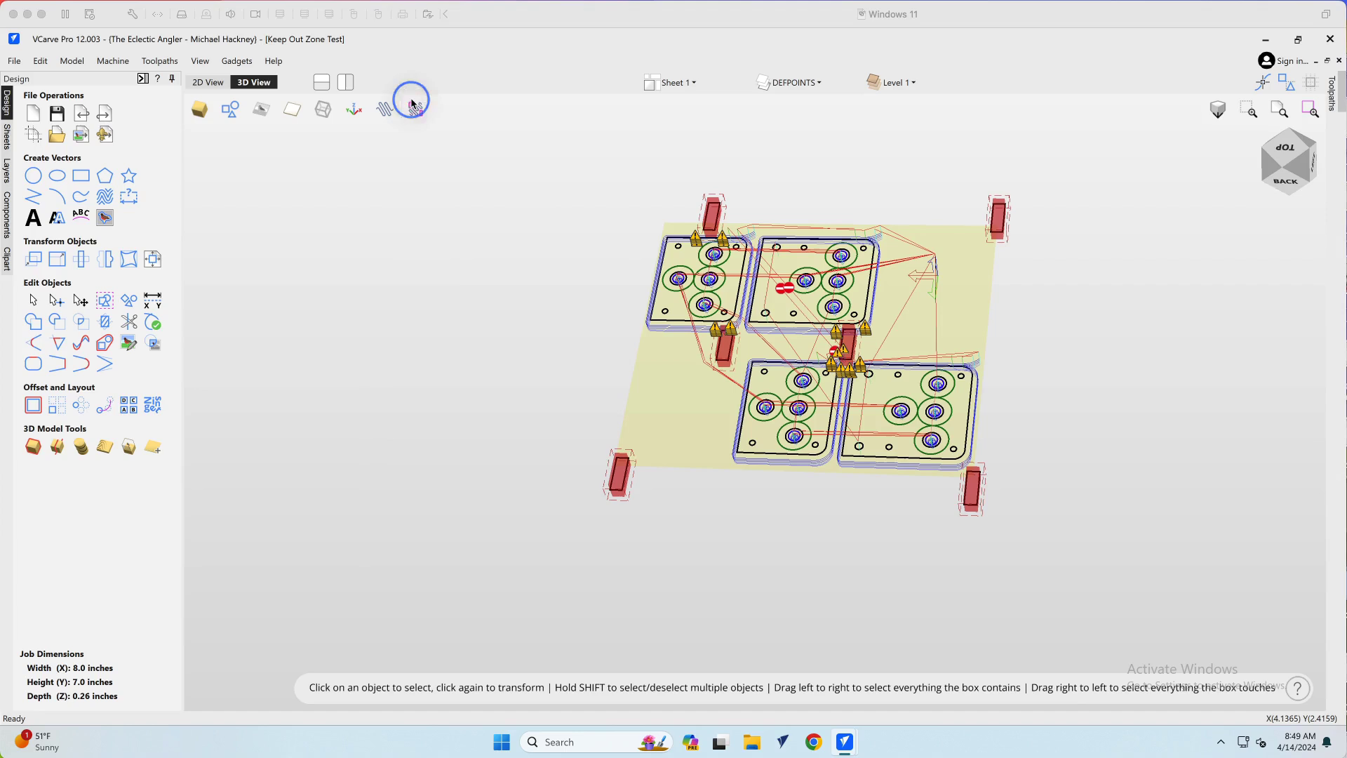
left_click(1330, 40)
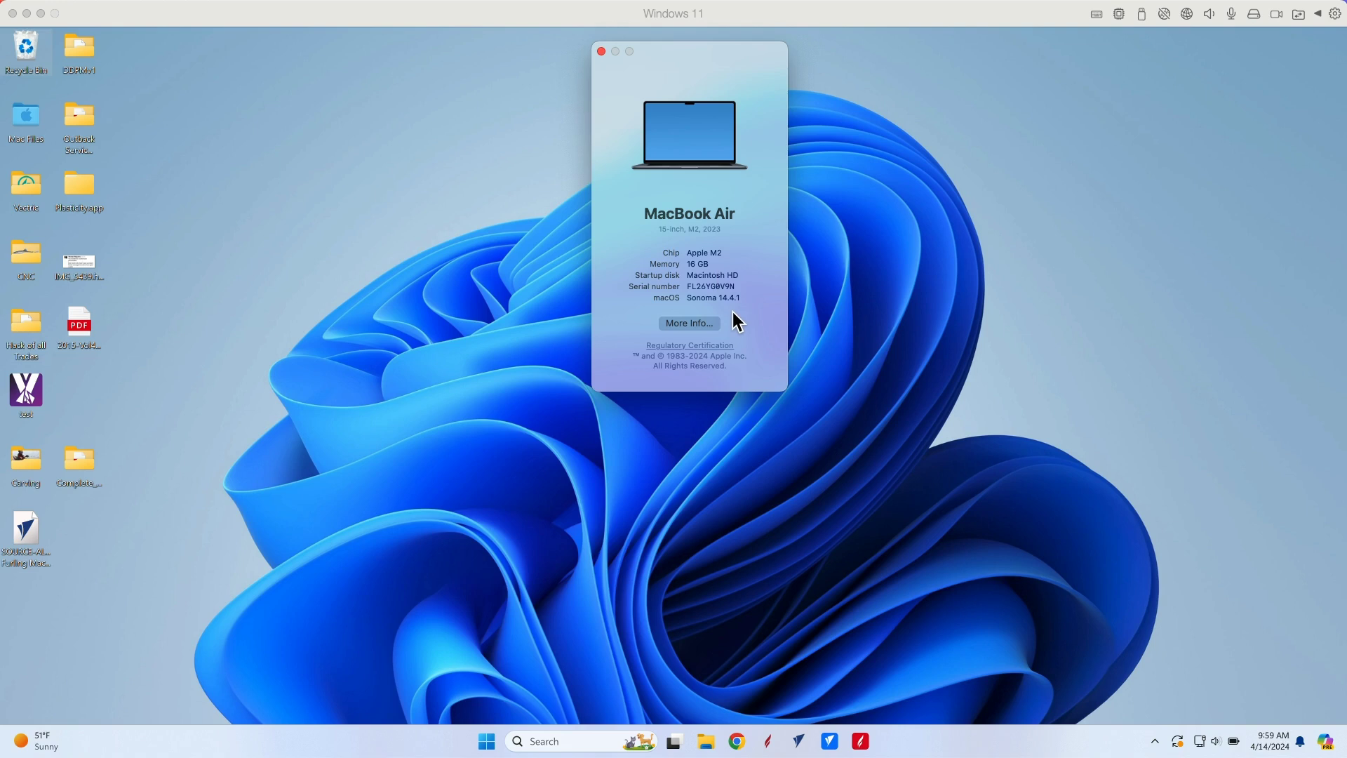
Bring the Windows 11 VM forward and launch VCarve Pro from the taskbar.
left_click(695, 385)
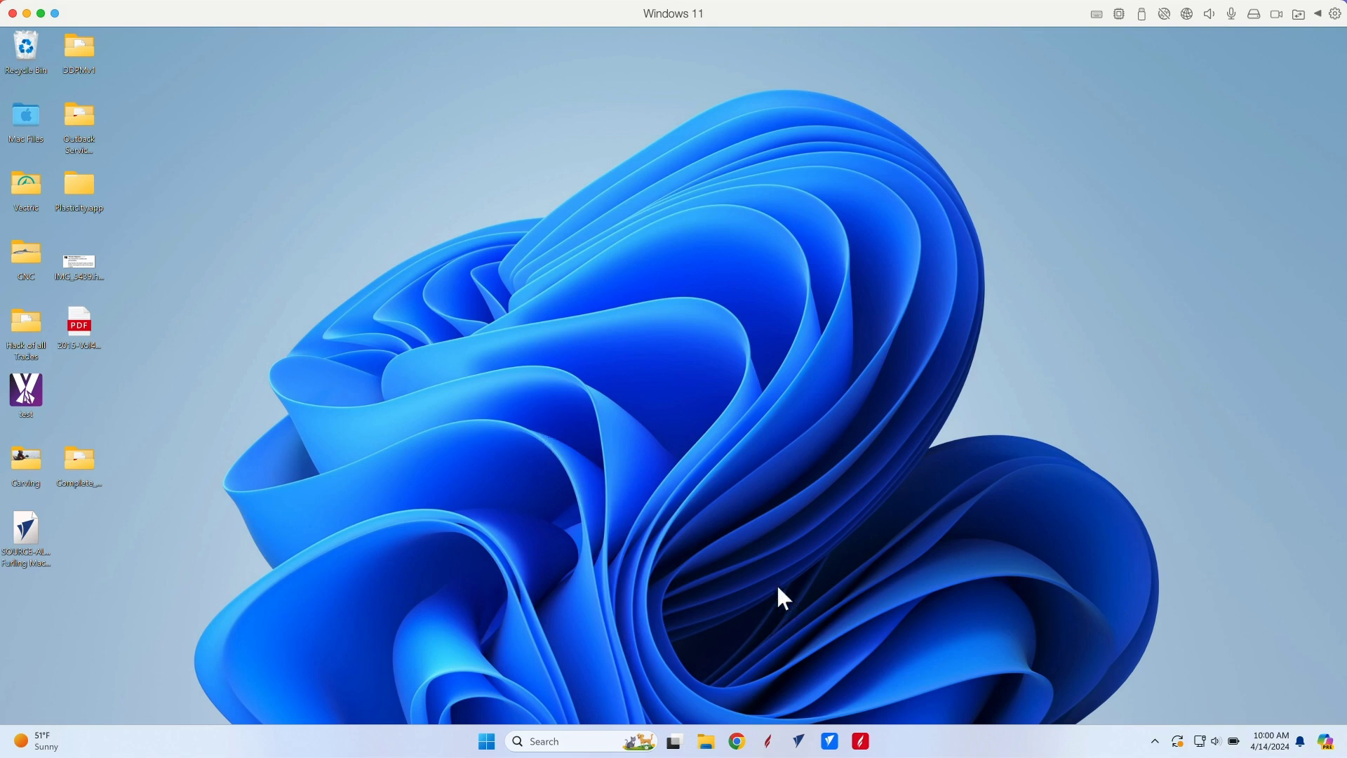
left_click(830, 739)
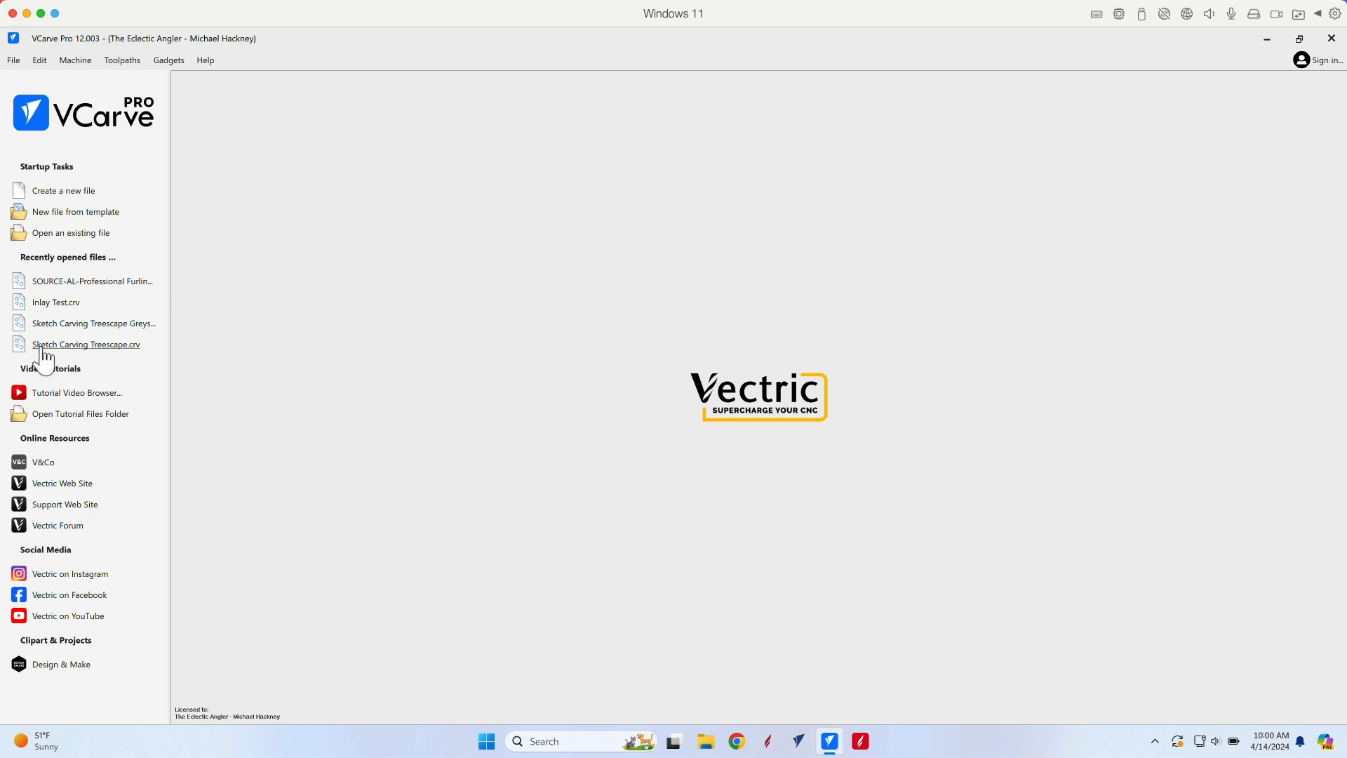
Open SOURCE-AL-Professional Furling Machine VERSION 2.crv, dismiss its notes, and show the 3D View.
left_click(98, 283)
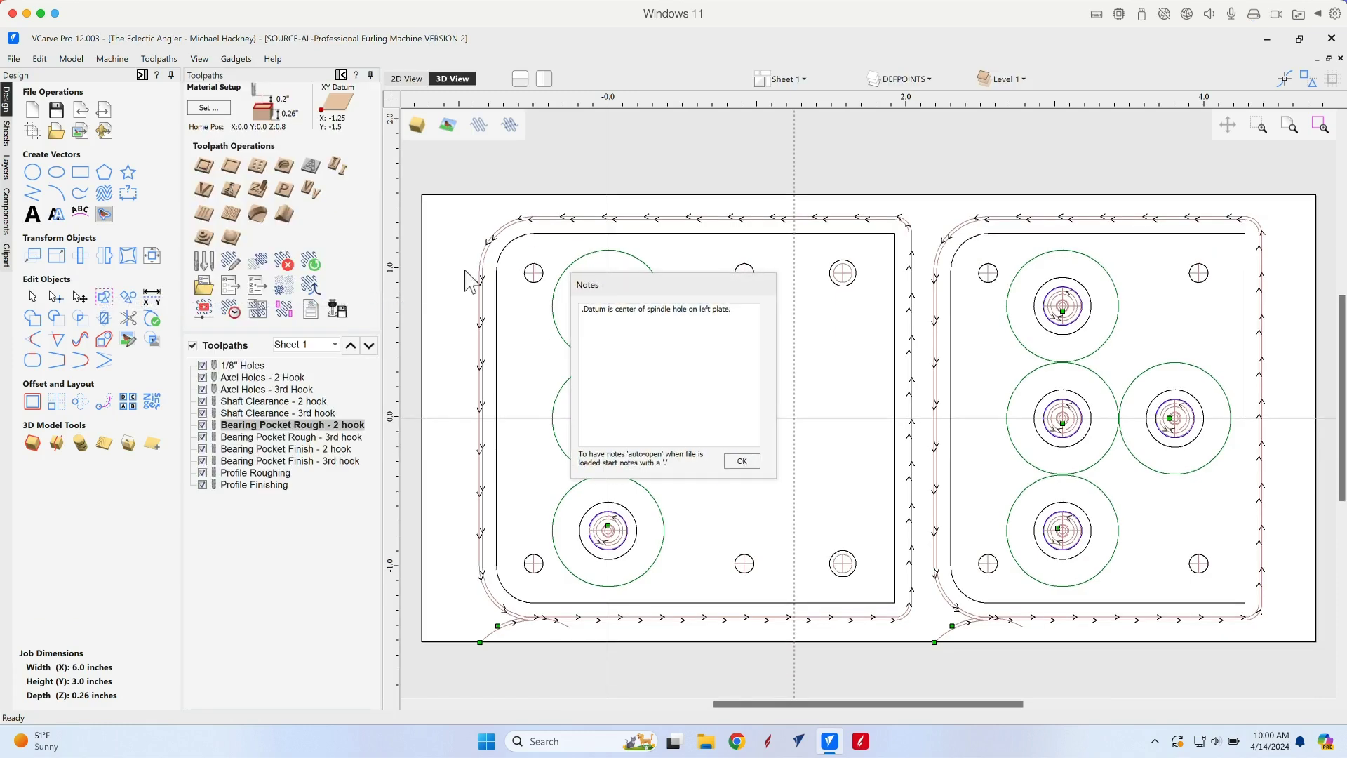
left_click(748, 462)
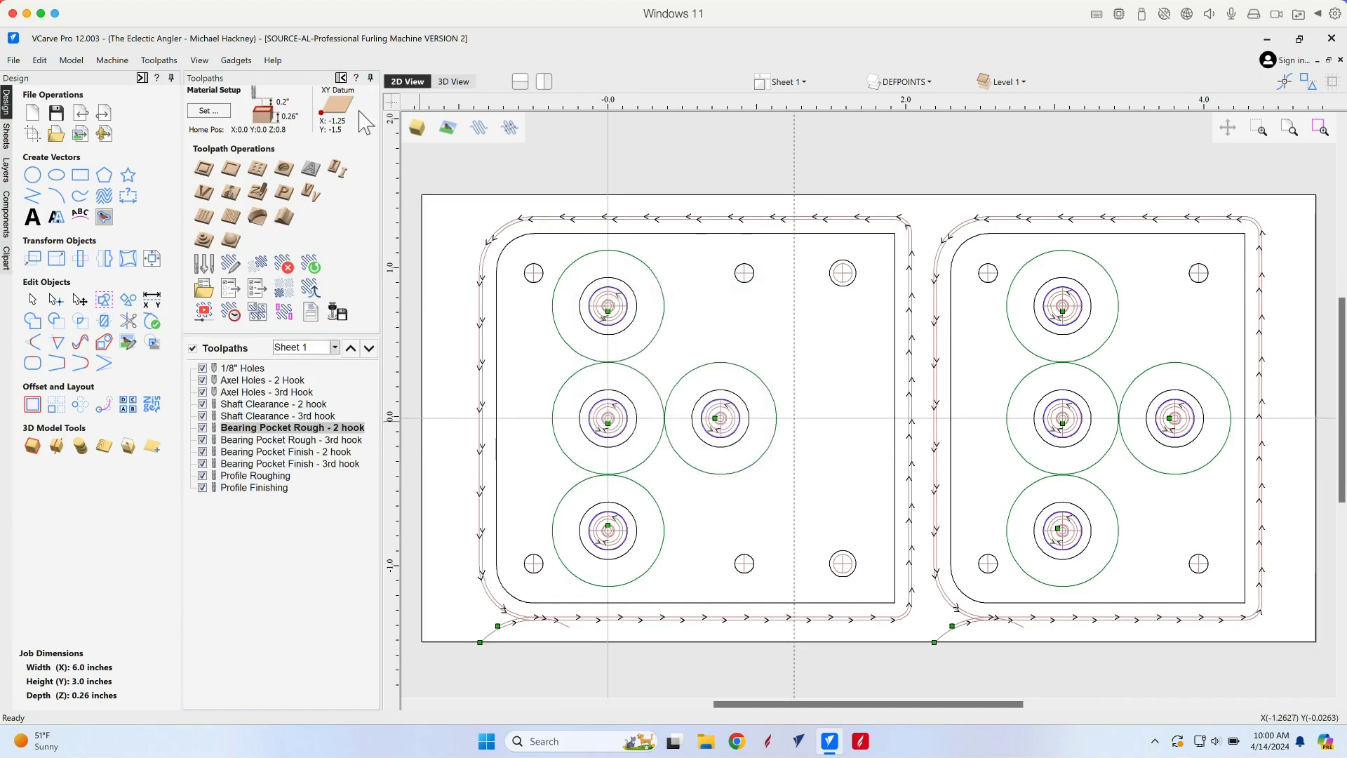
left_click(453, 82)
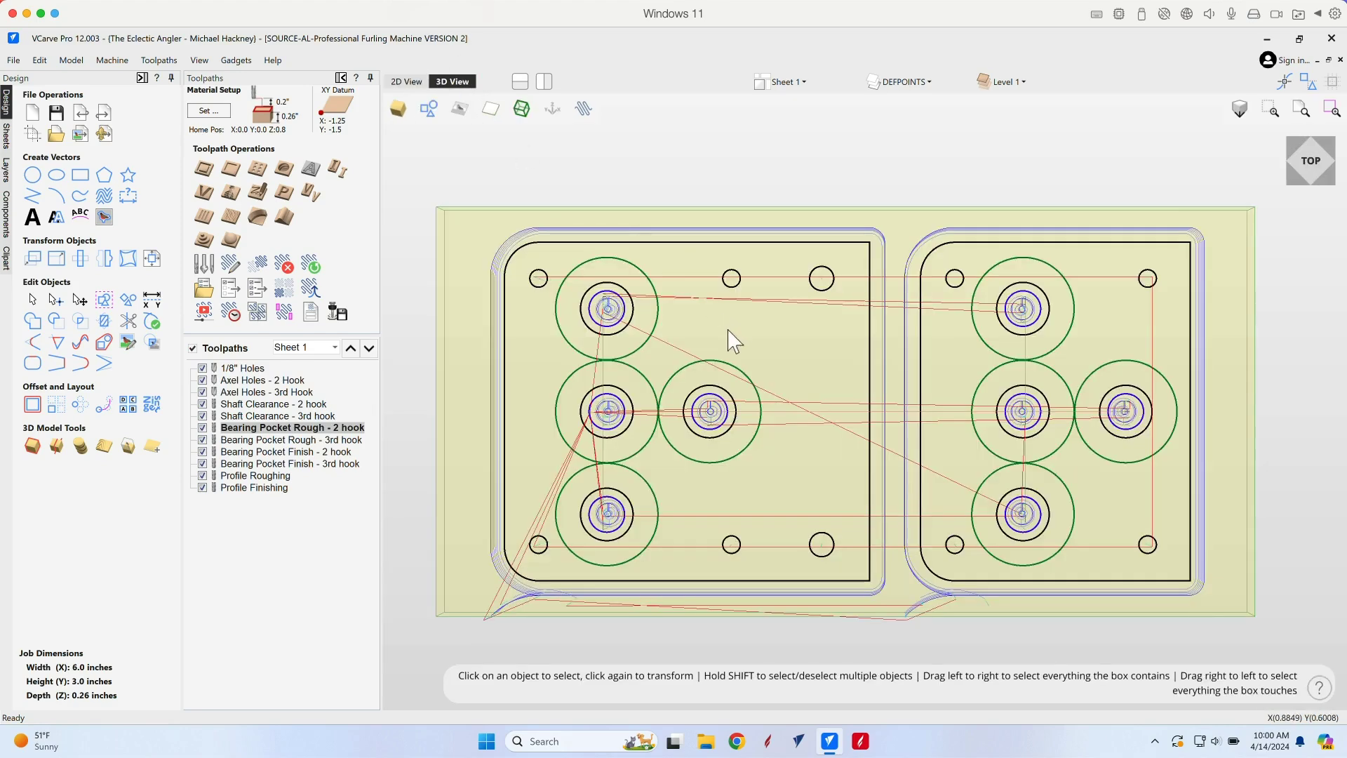
Inspect the furling machine toolpaths from oblique and underside angles, ending on the isometric top-front view.
left_click(1294, 183)
scroll(782, 656, "up", 5)
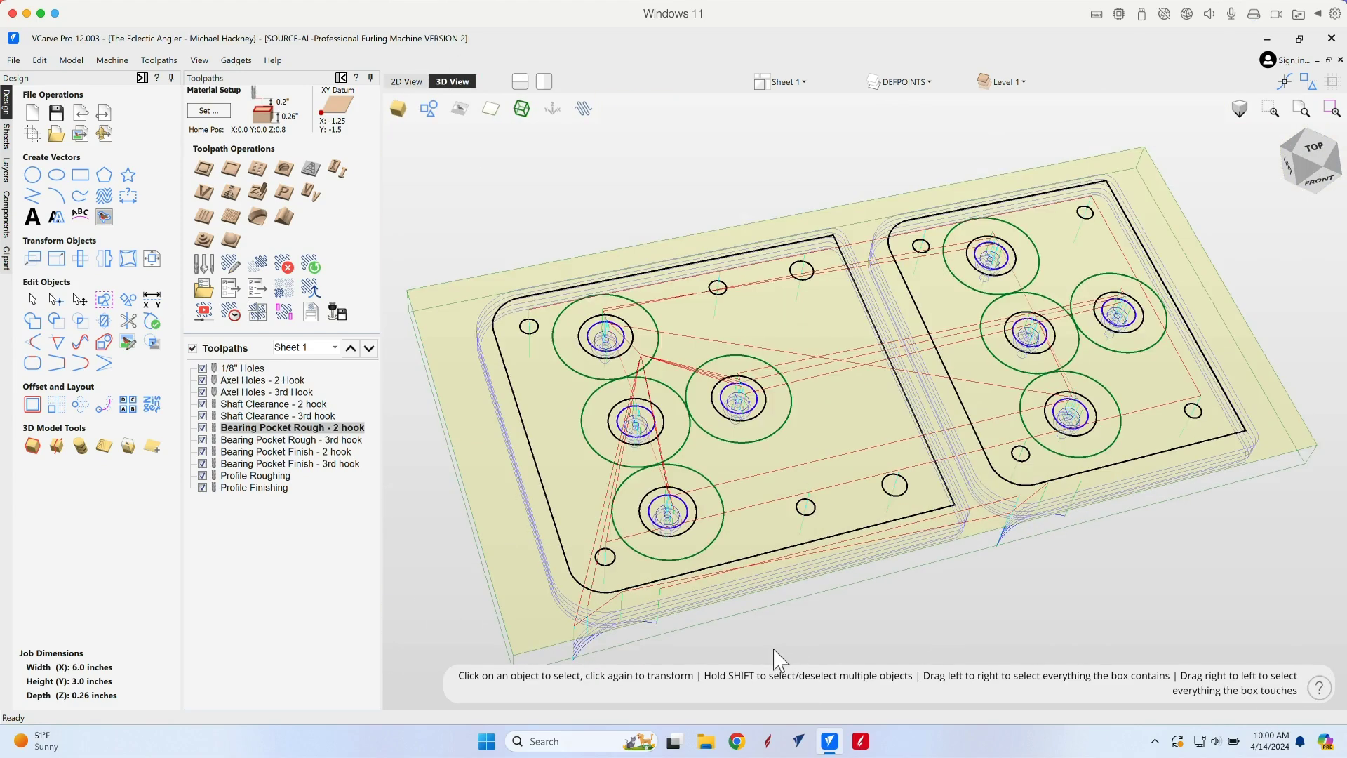
scroll(779, 656, "down", 5)
scroll(779, 656, "up", 2)
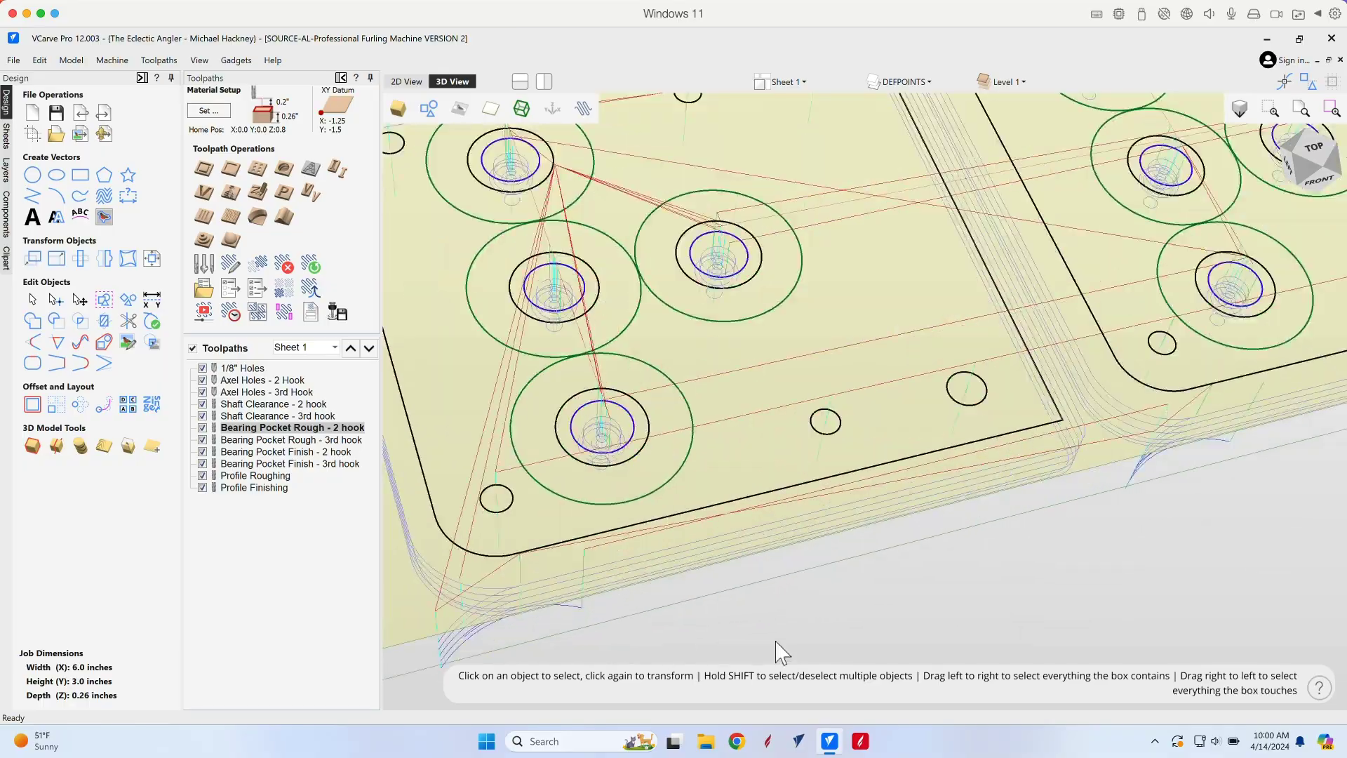
scroll(781, 649, "down", 2)
scroll(778, 647, "up", 3)
scroll(777, 647, "down", 2)
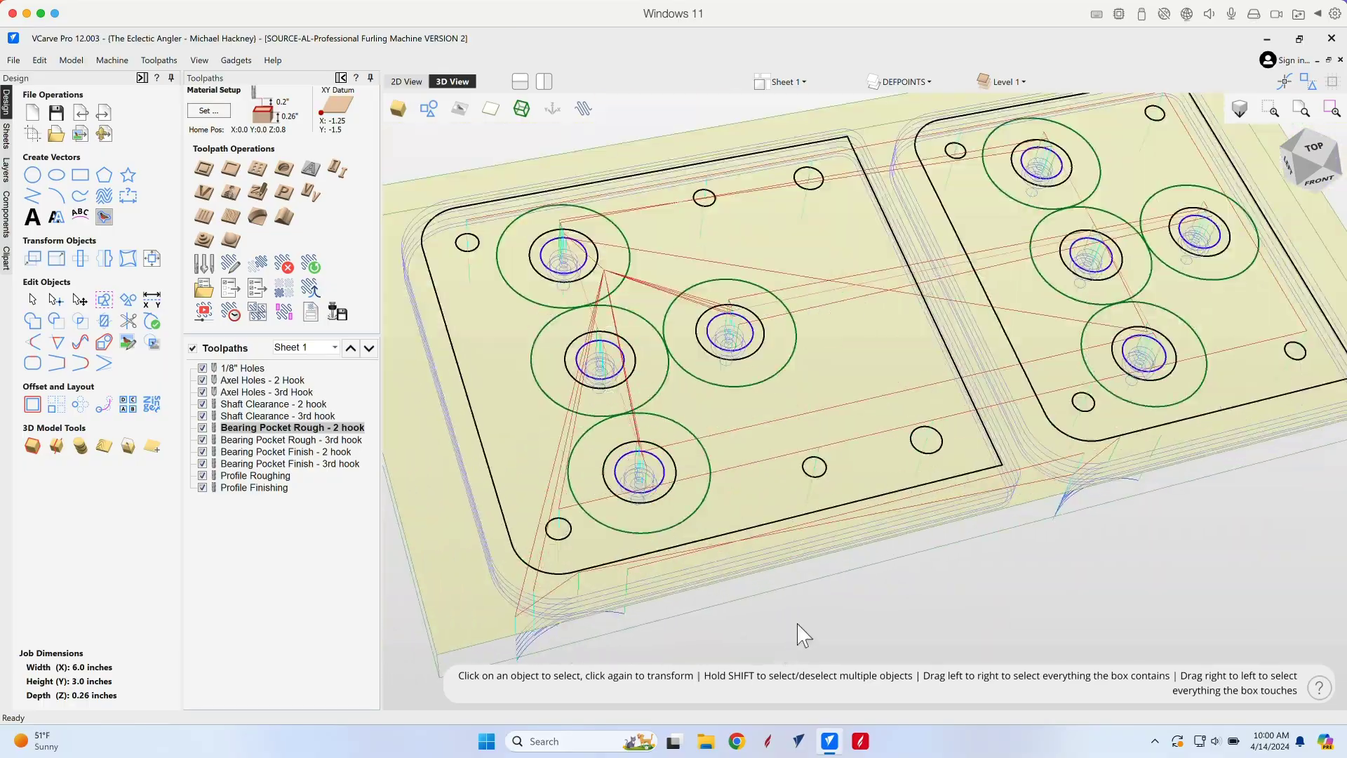
left_click_drag(799, 631, 835, 337)
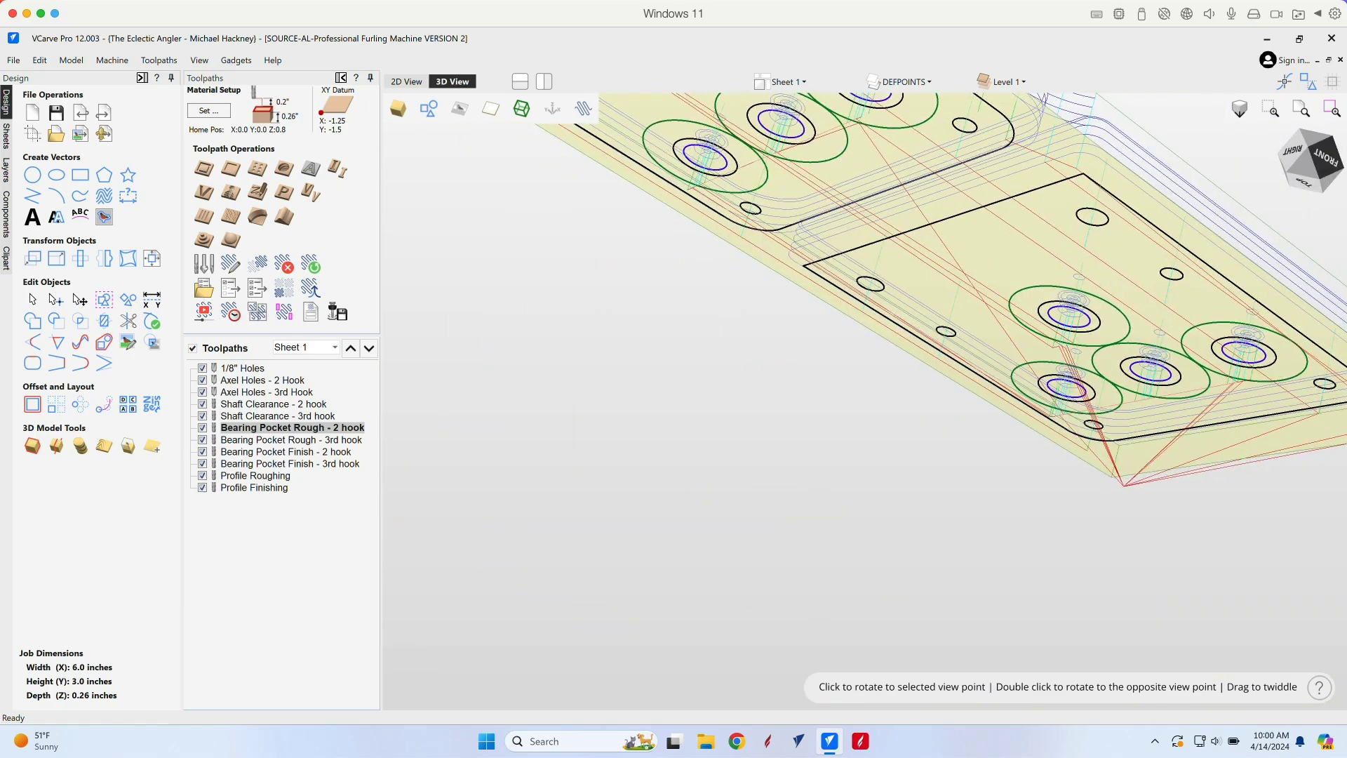
mouse_move(1323, 207)
left_mouse_down()
mouse_move(1254, 336)
mouse_move(1323, 156)
mouse_move(1318, 206)
left_mouse_up()
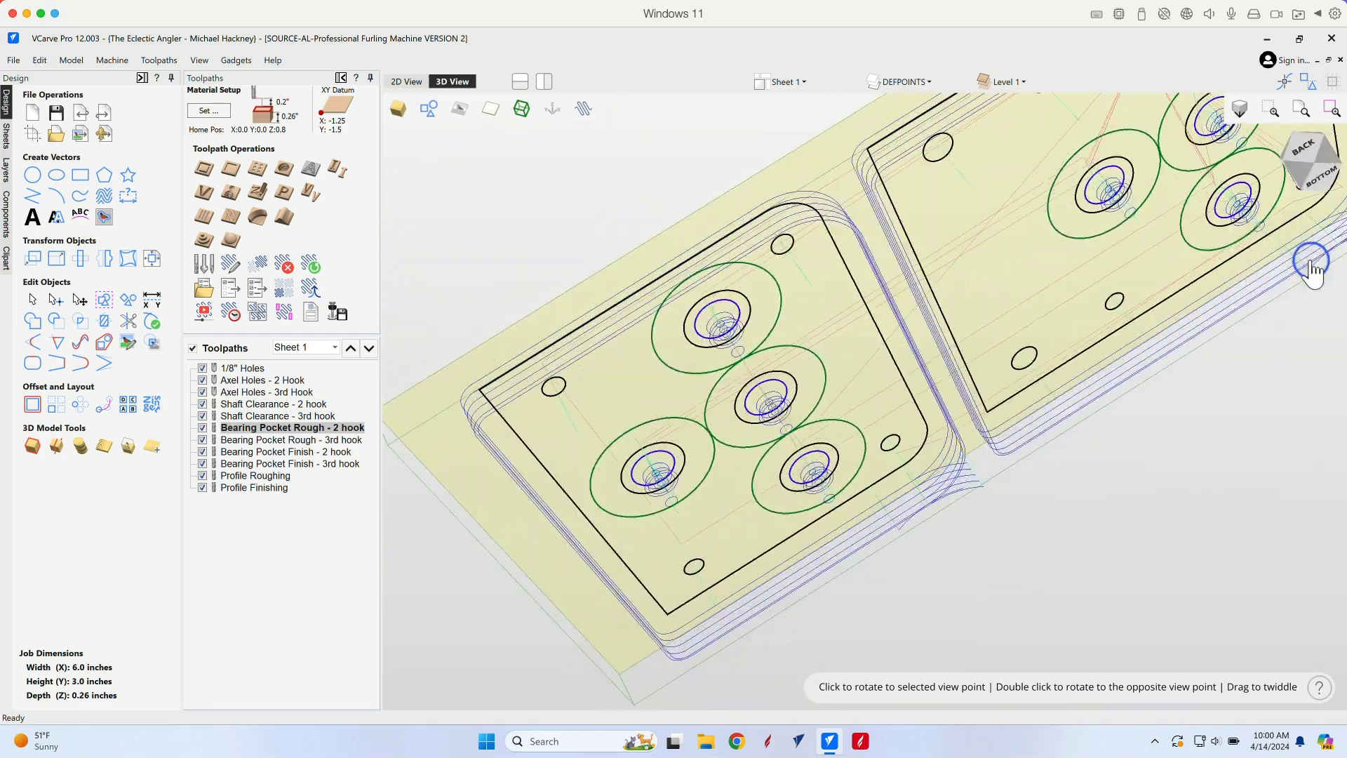
left_click(1289, 187)
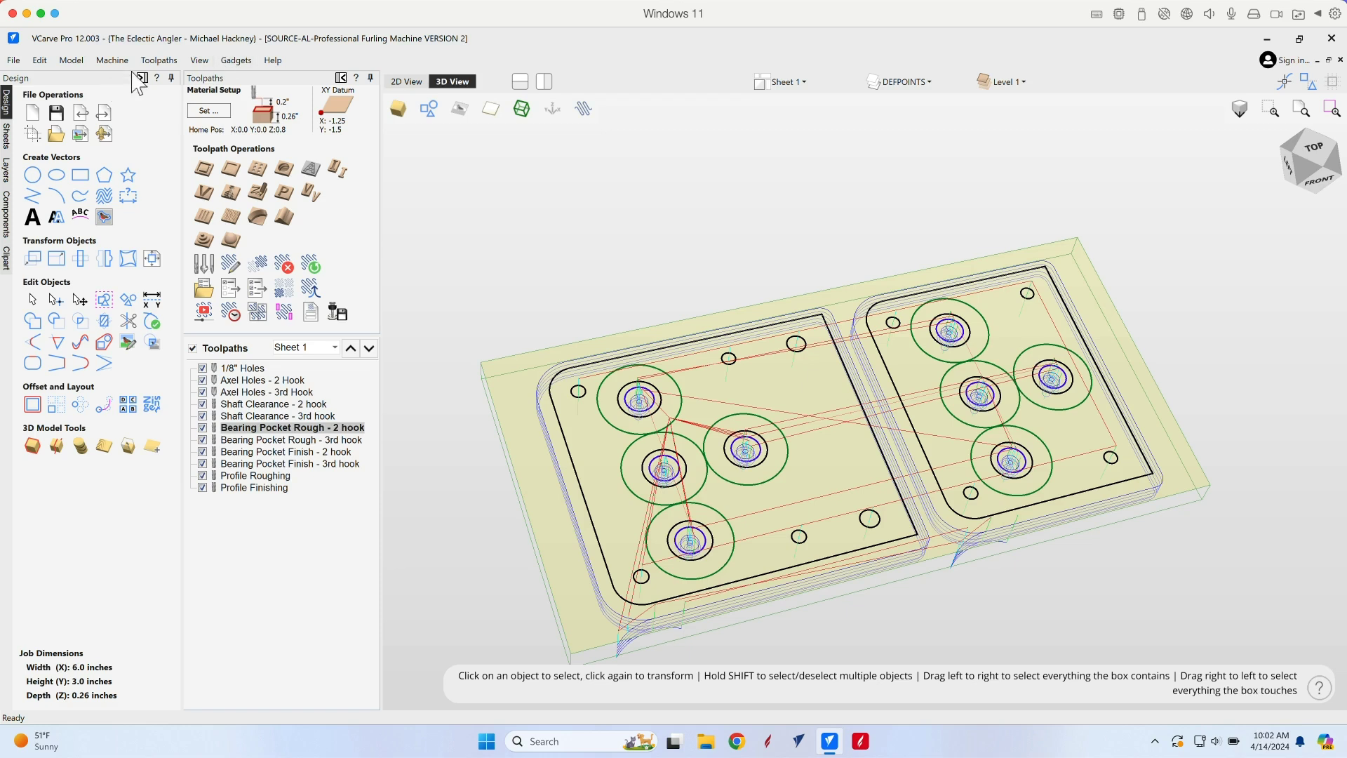
left_click(160, 61)
Recalculate all toolpaths, accepting each cut-through-material warning and the completion message.
left_click(181, 92)
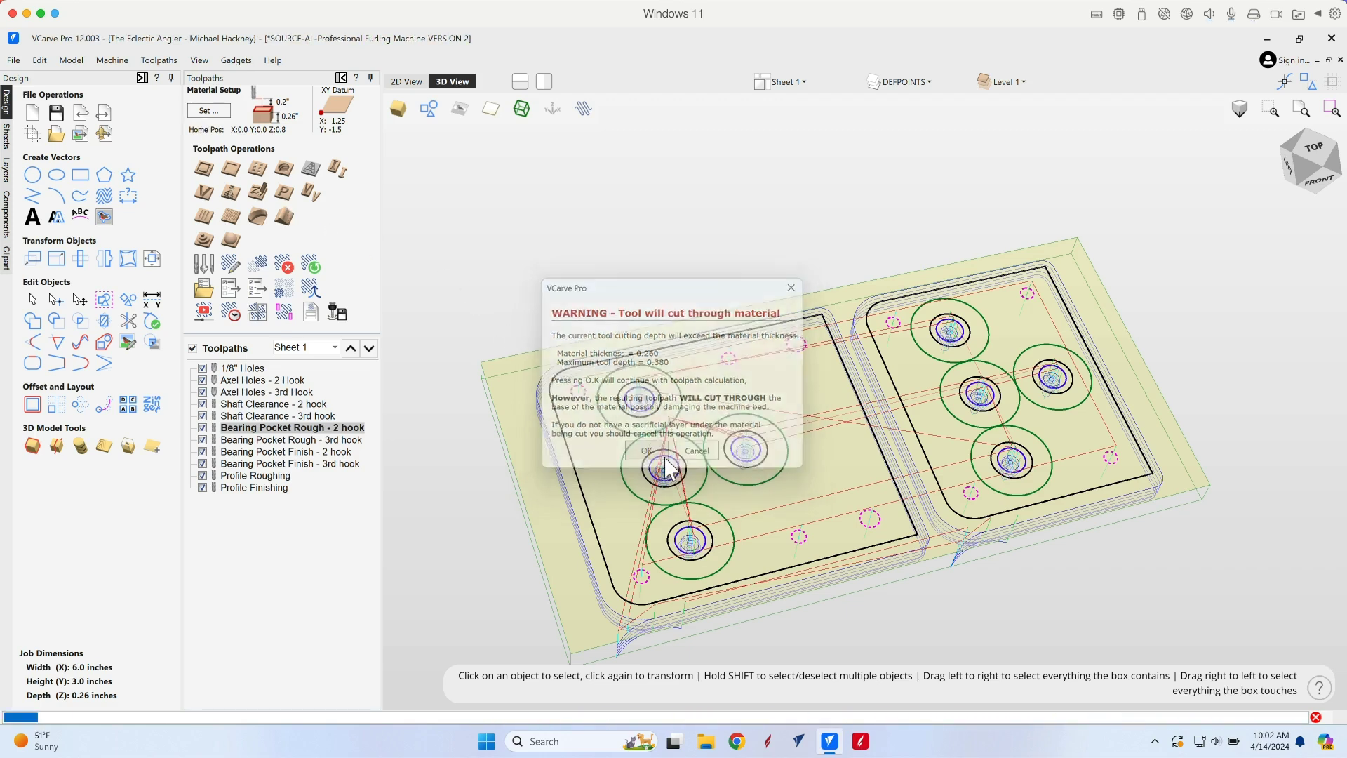
left_click(642, 454)
left_click(639, 452)
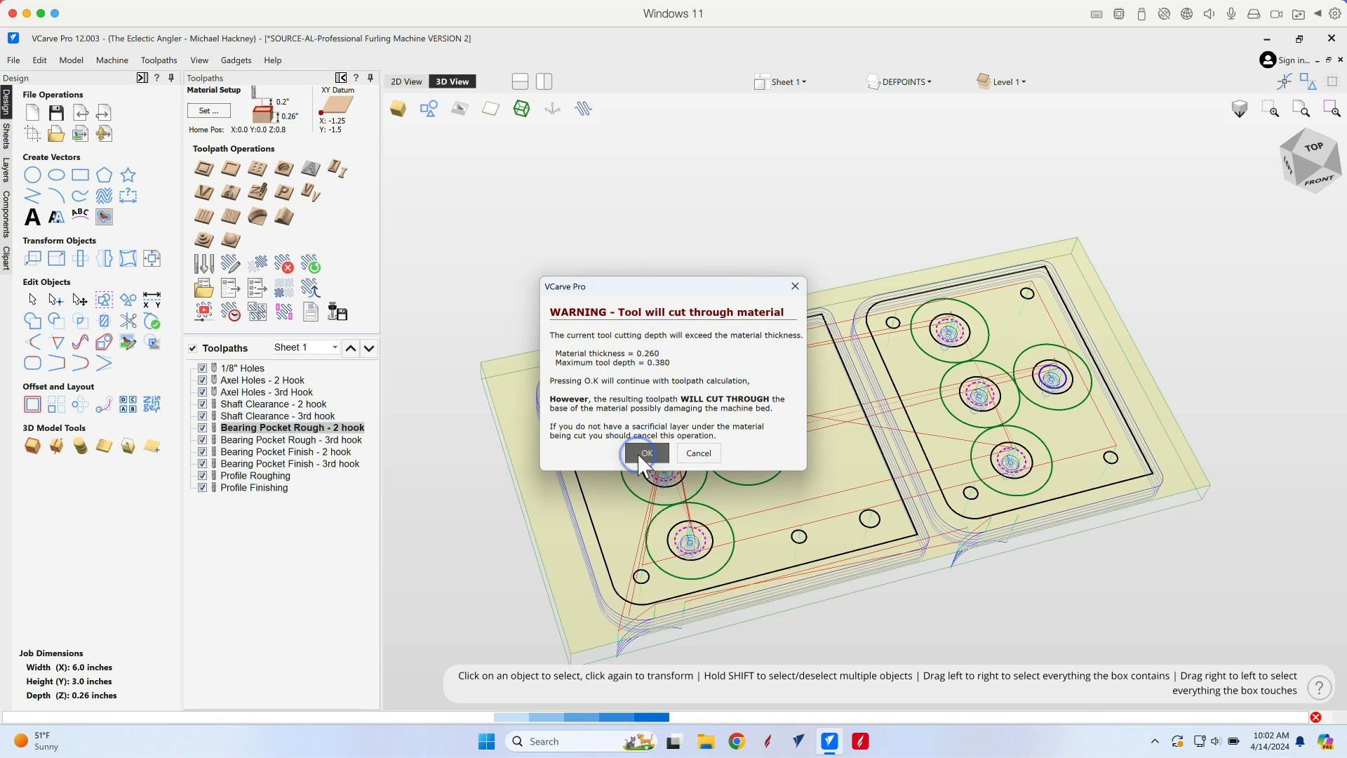
left_click(639, 454)
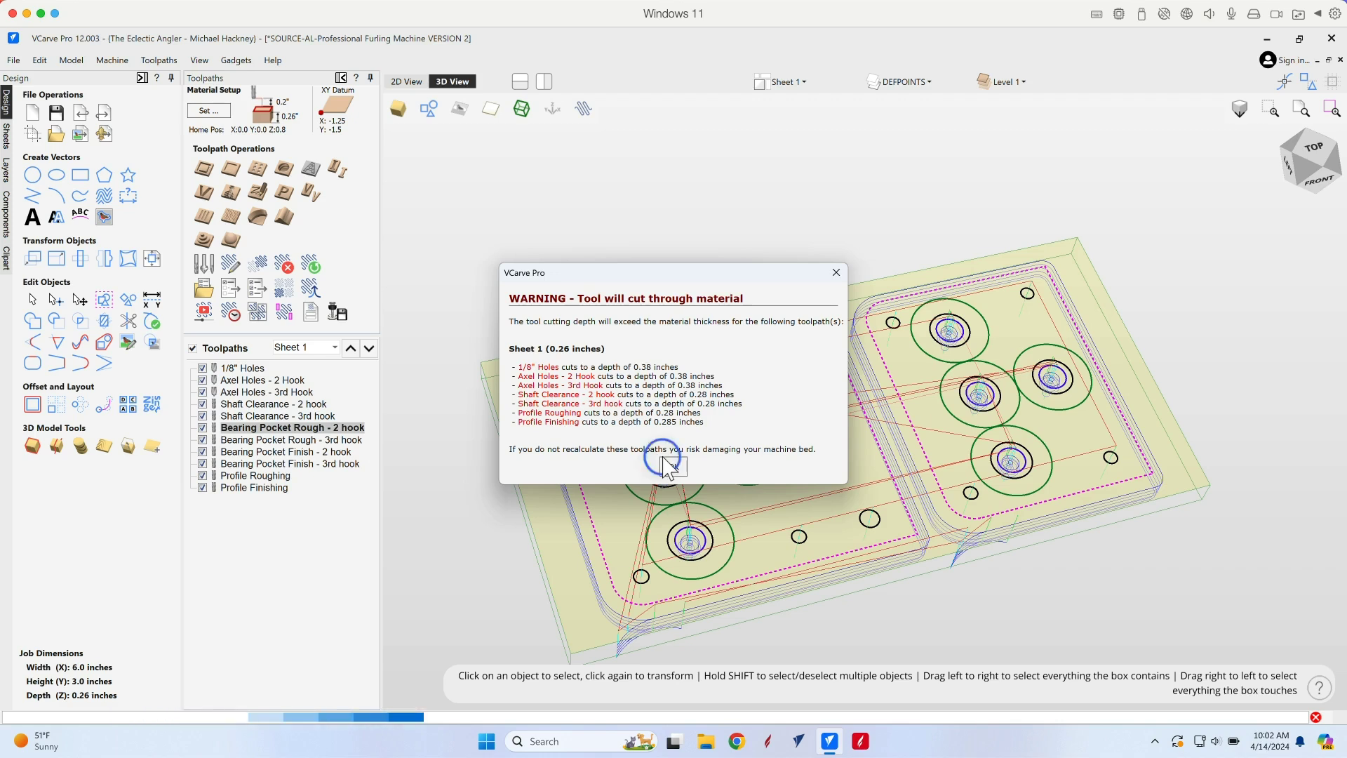
left_click(667, 463)
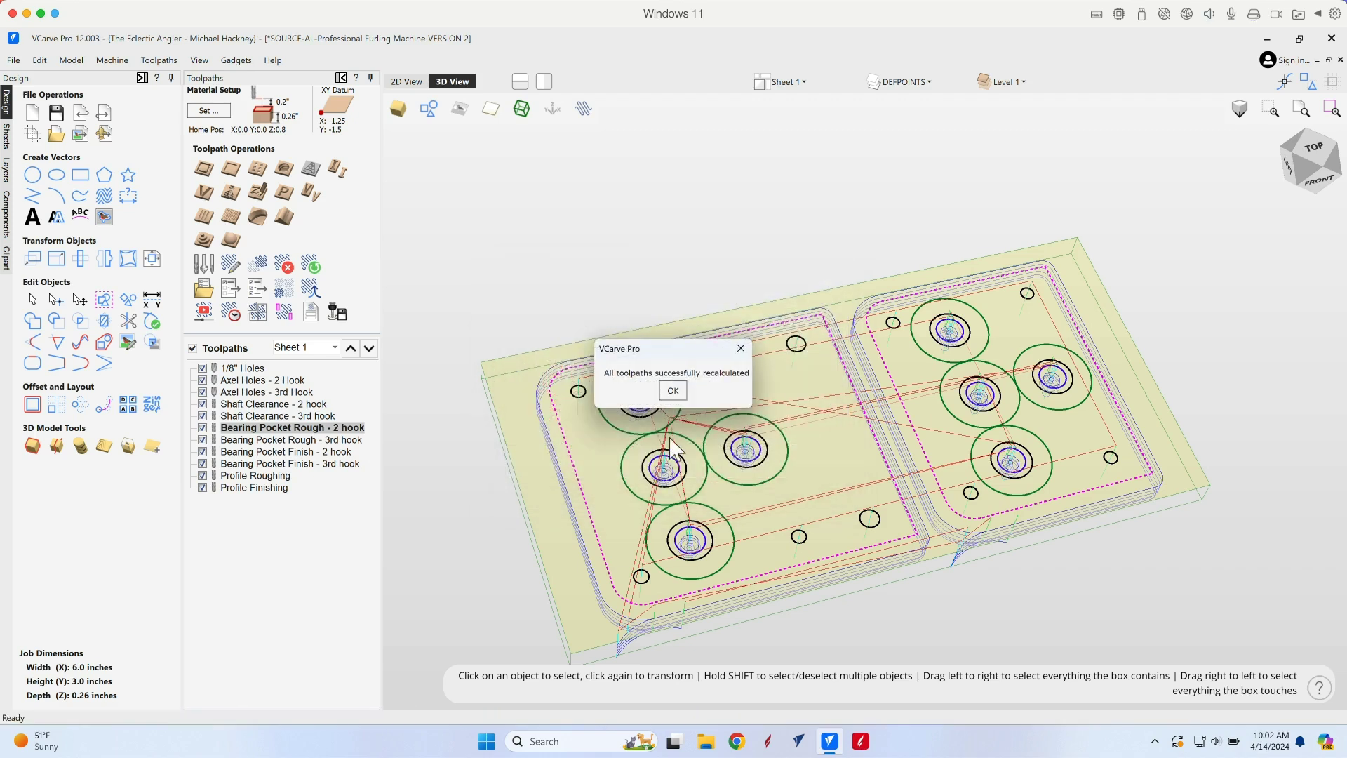
left_click(671, 391)
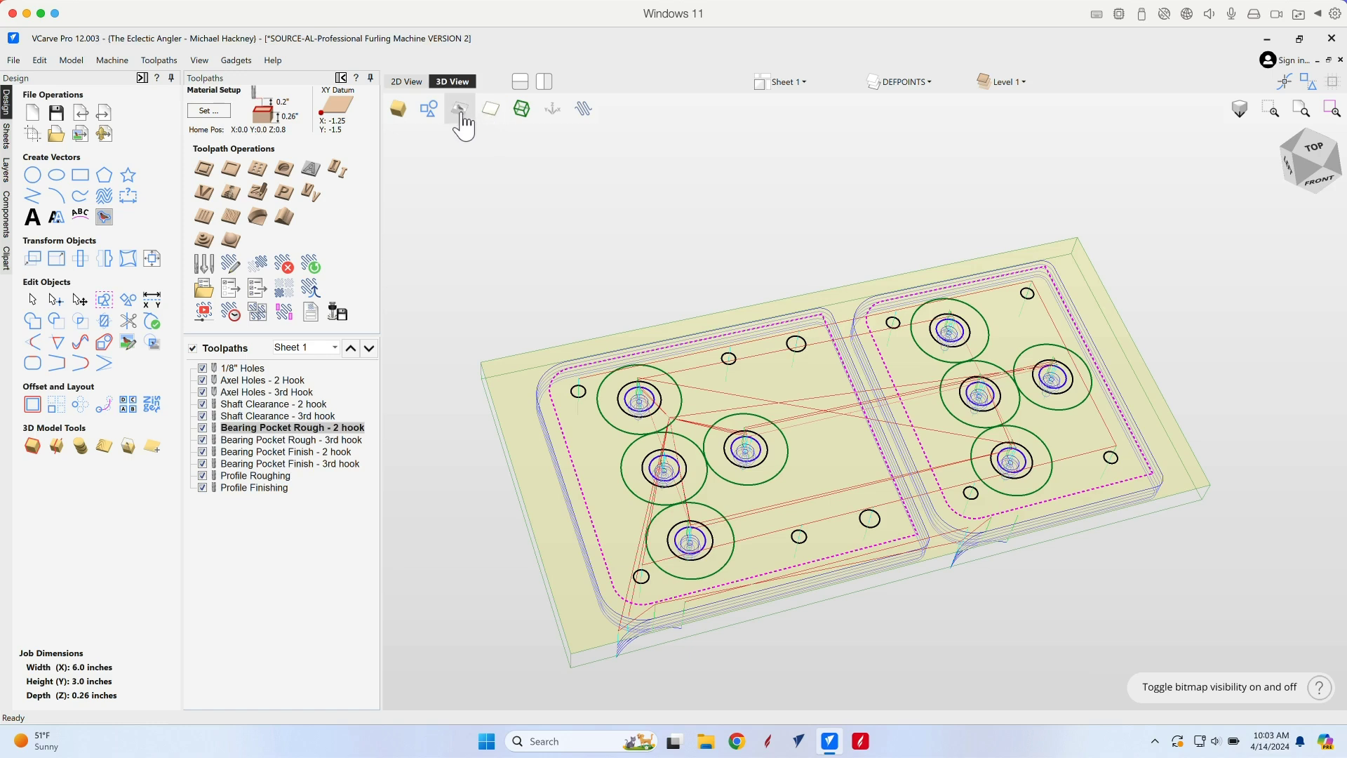
left_click(582, 112)
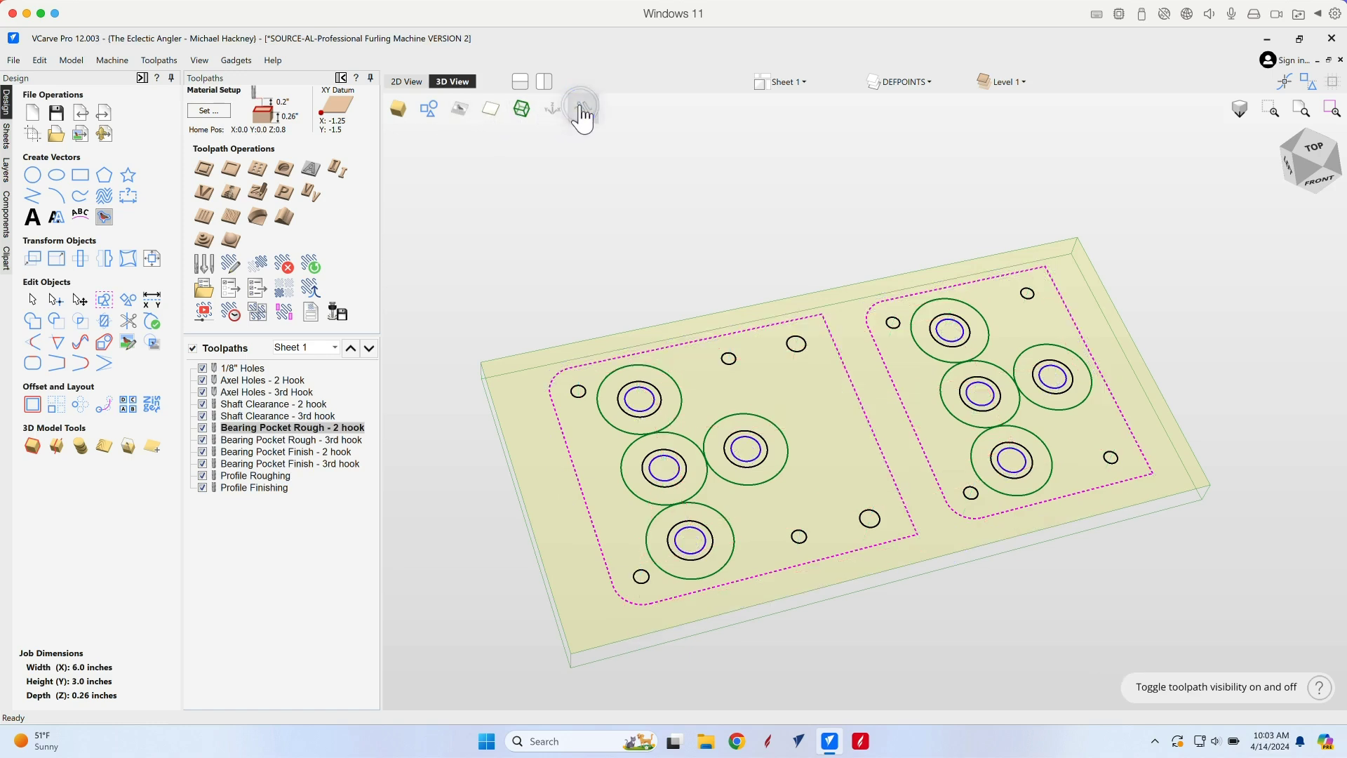
left_click(434, 111)
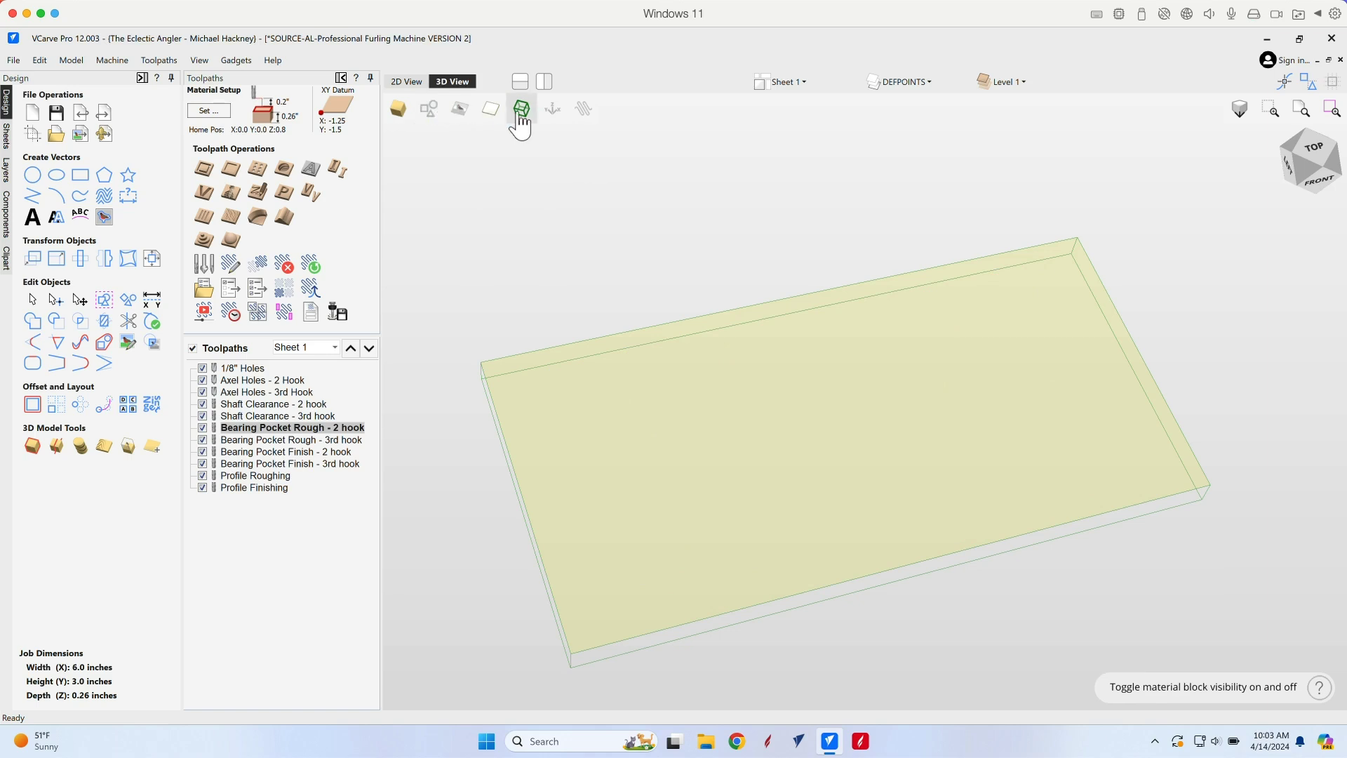
left_click(581, 111)
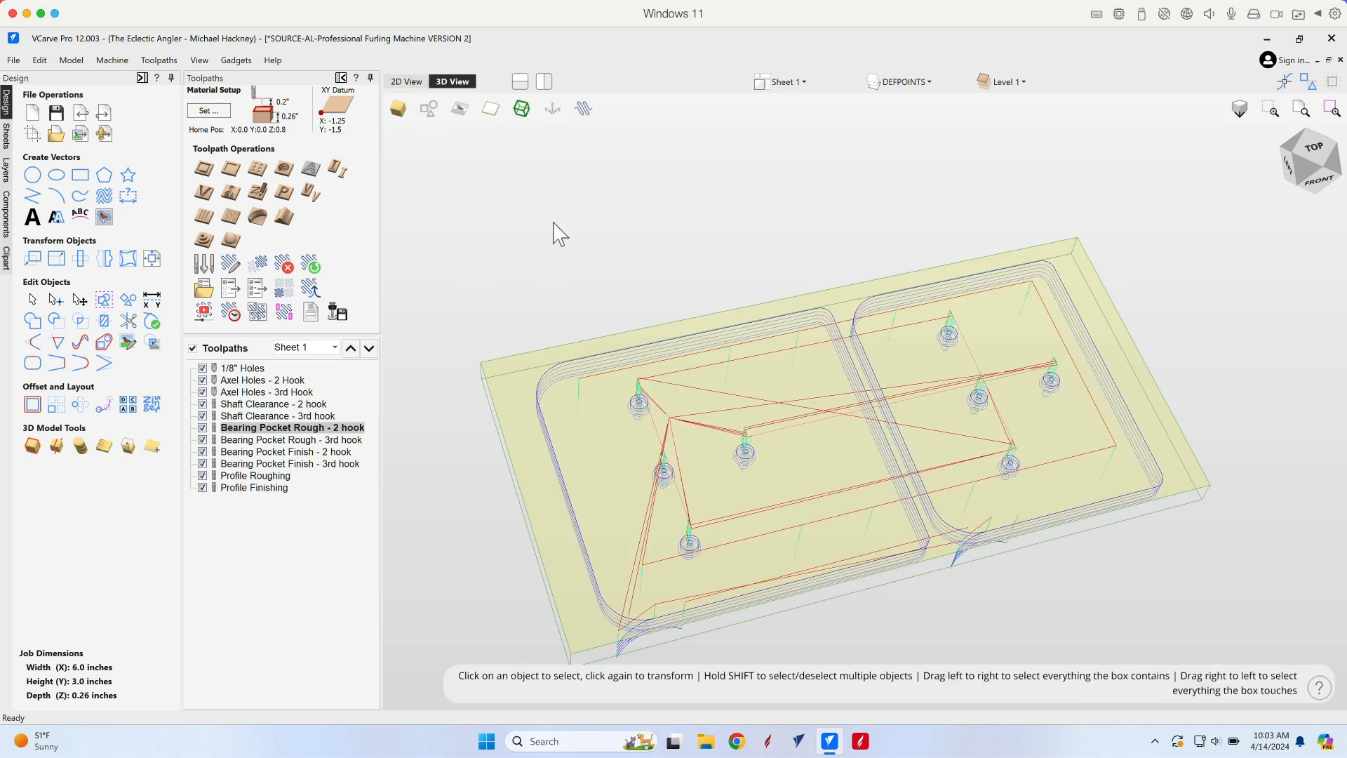
left_click(429, 111)
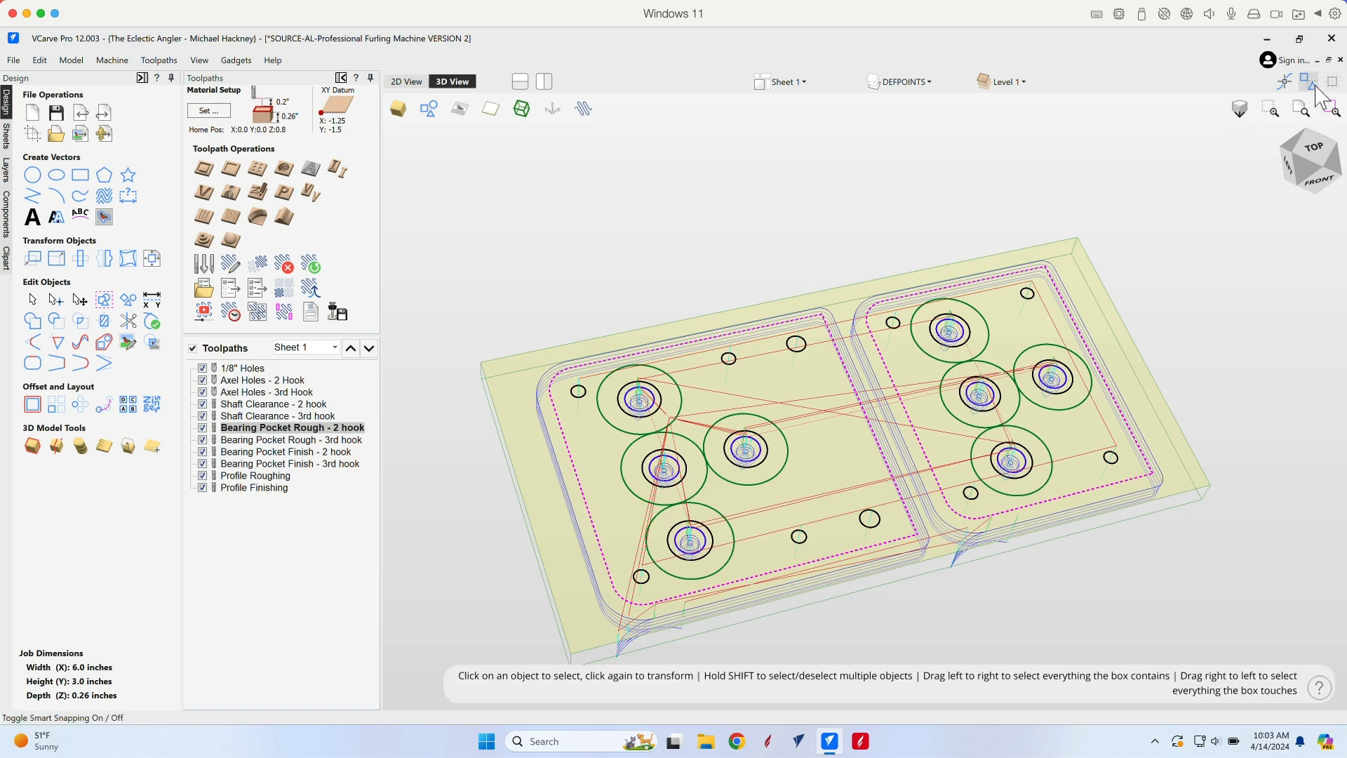
Close the furling machine project without saving, quit VCarve Pro, and launch Aspire.
left_click(1339, 61)
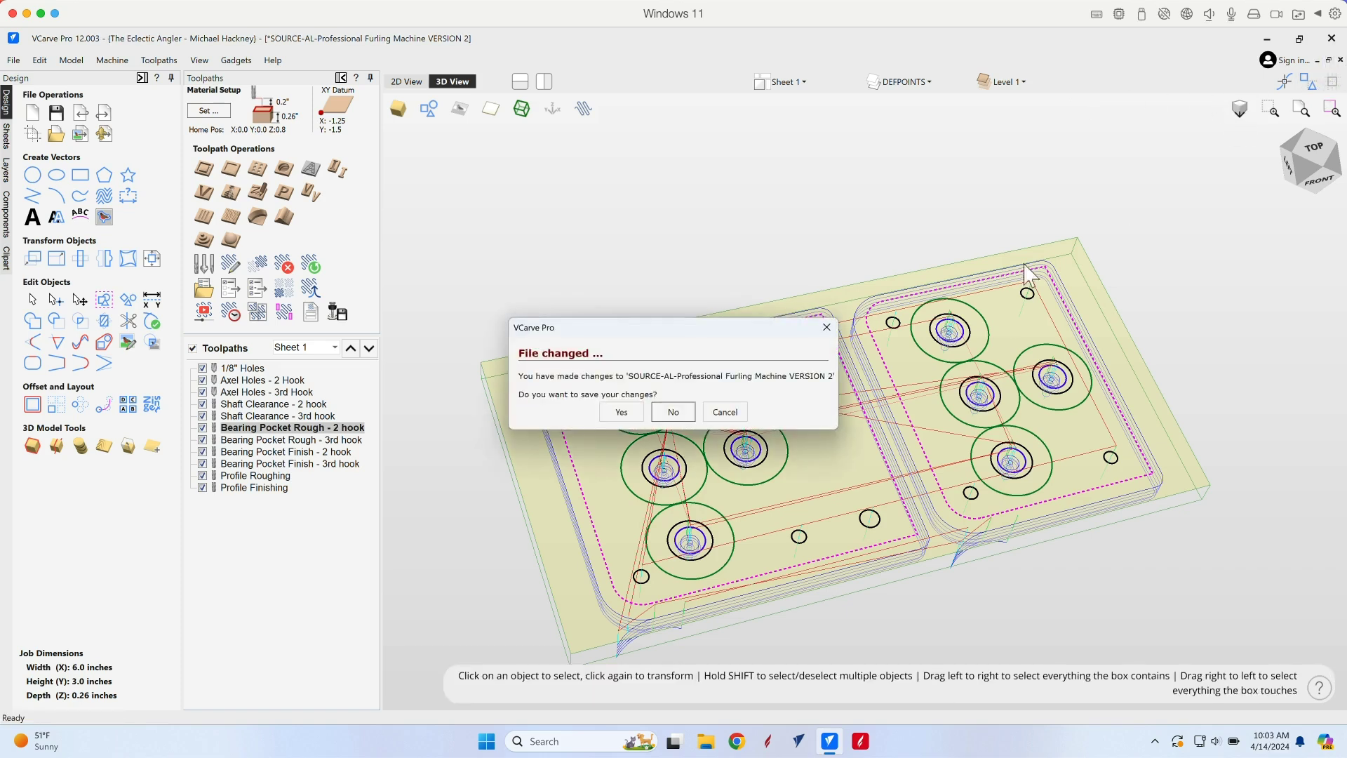
left_click(675, 413)
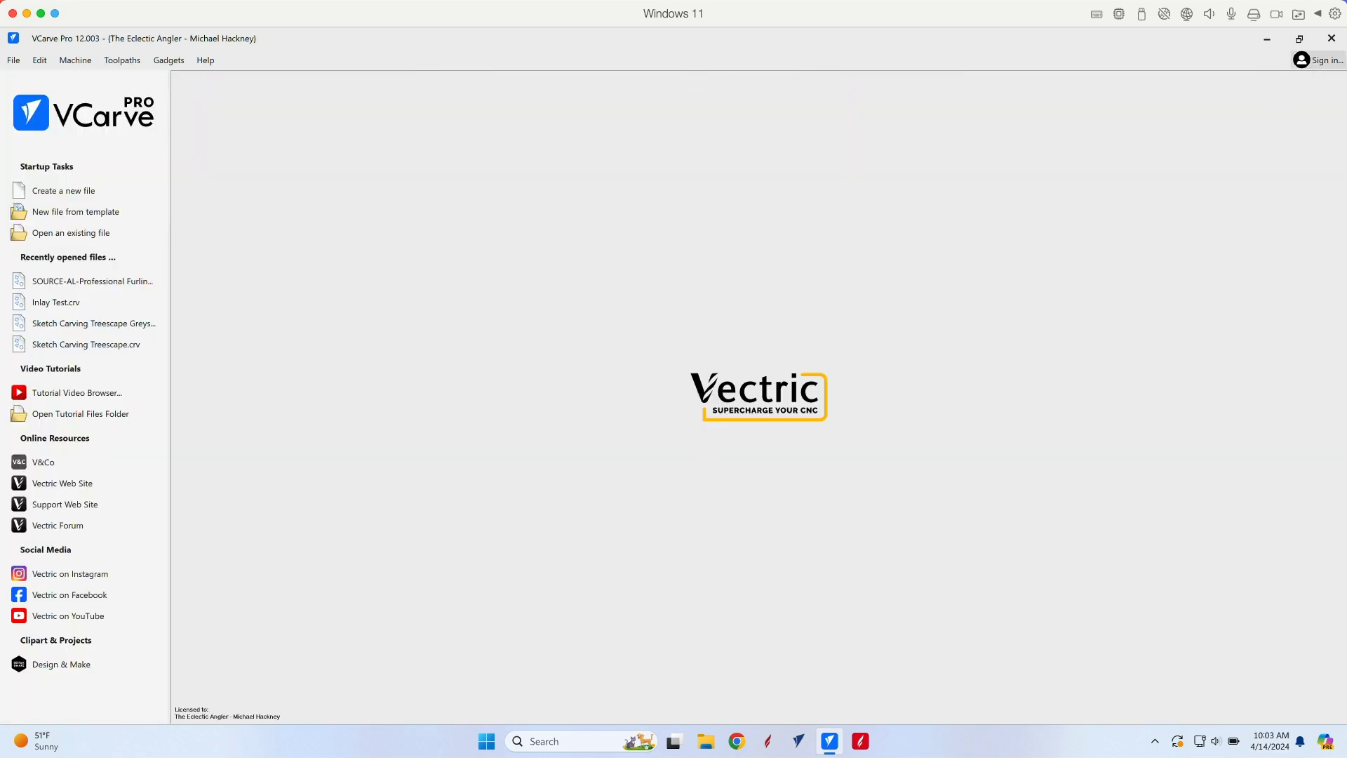
left_click(1331, 39)
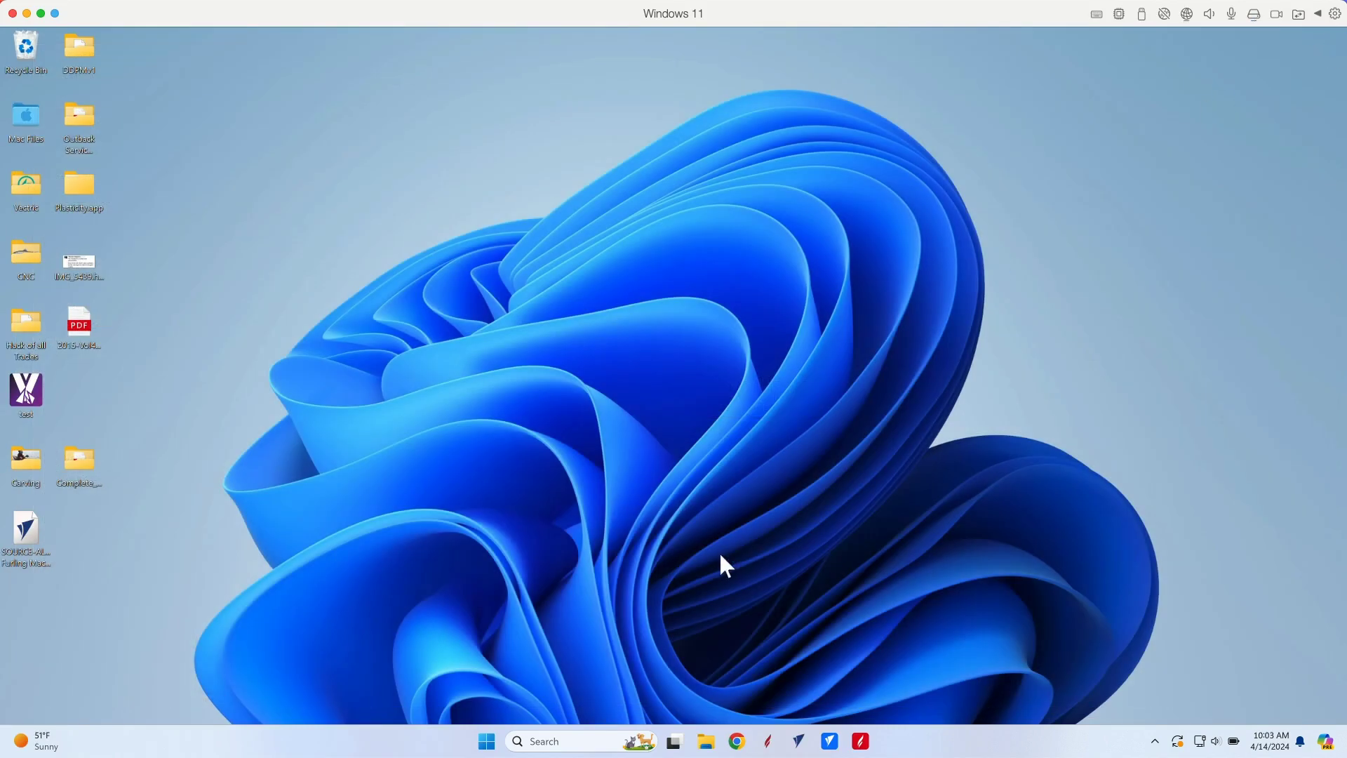
left_click(861, 742)
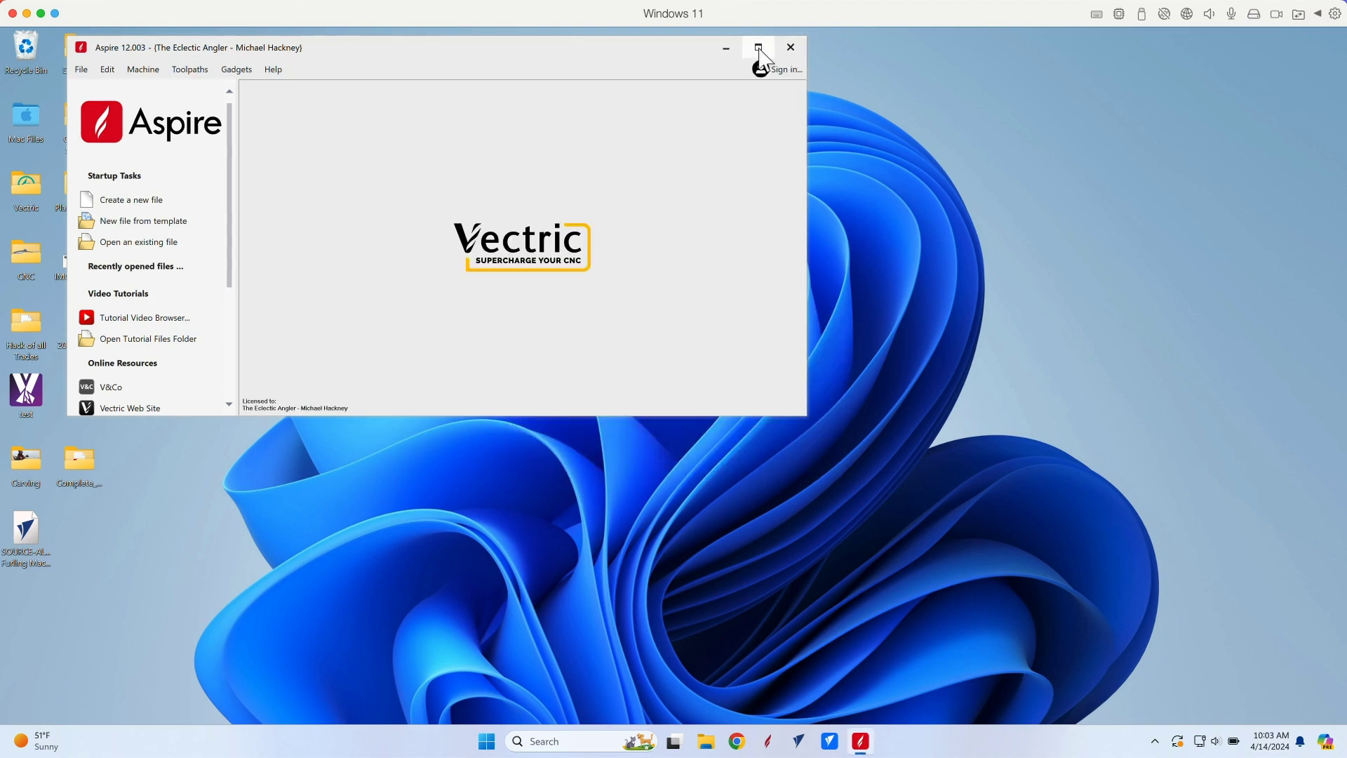
Maximize the Aspire 12 window so its start page fills the screen.
left_click(759, 47)
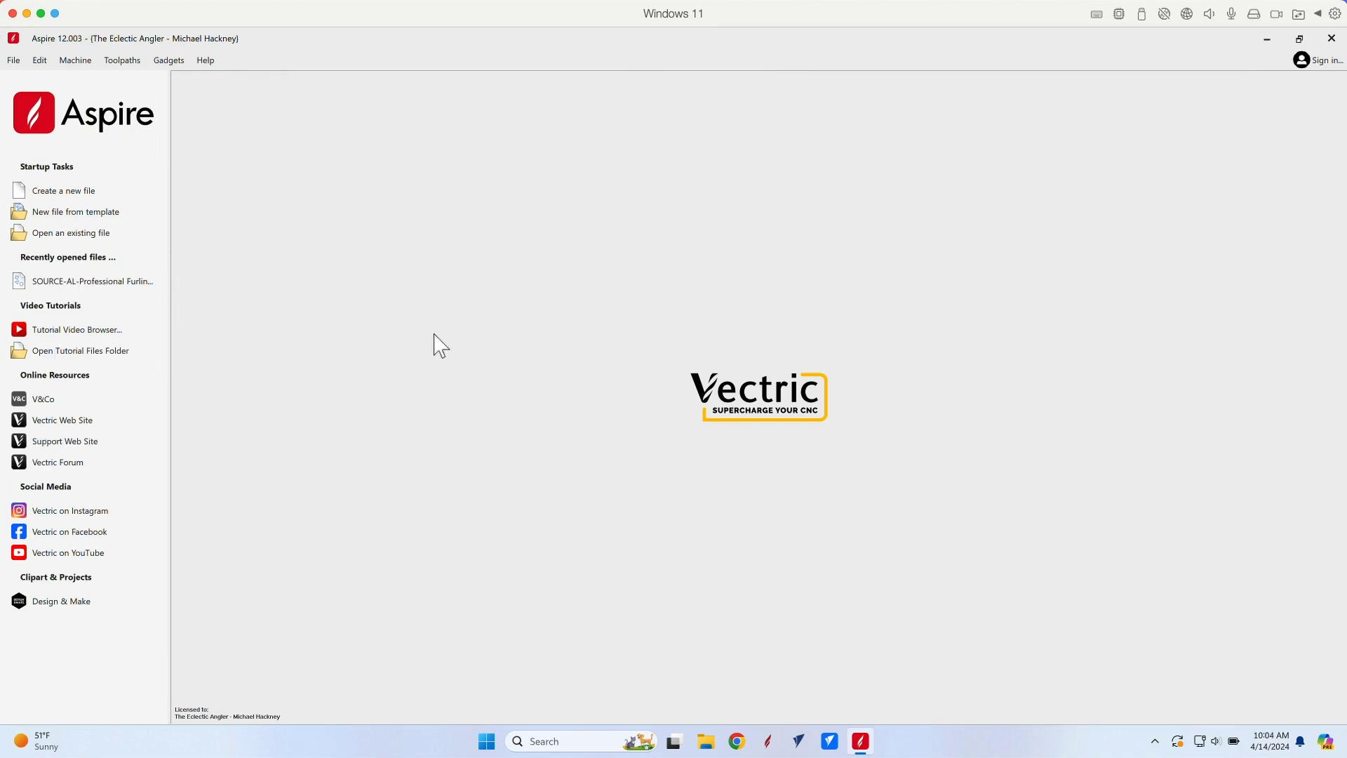
Open the recent SOURCE-AL-Professional Furling Machine VERSION 2 project past its notes and show it in 3D.
left_click(107, 282)
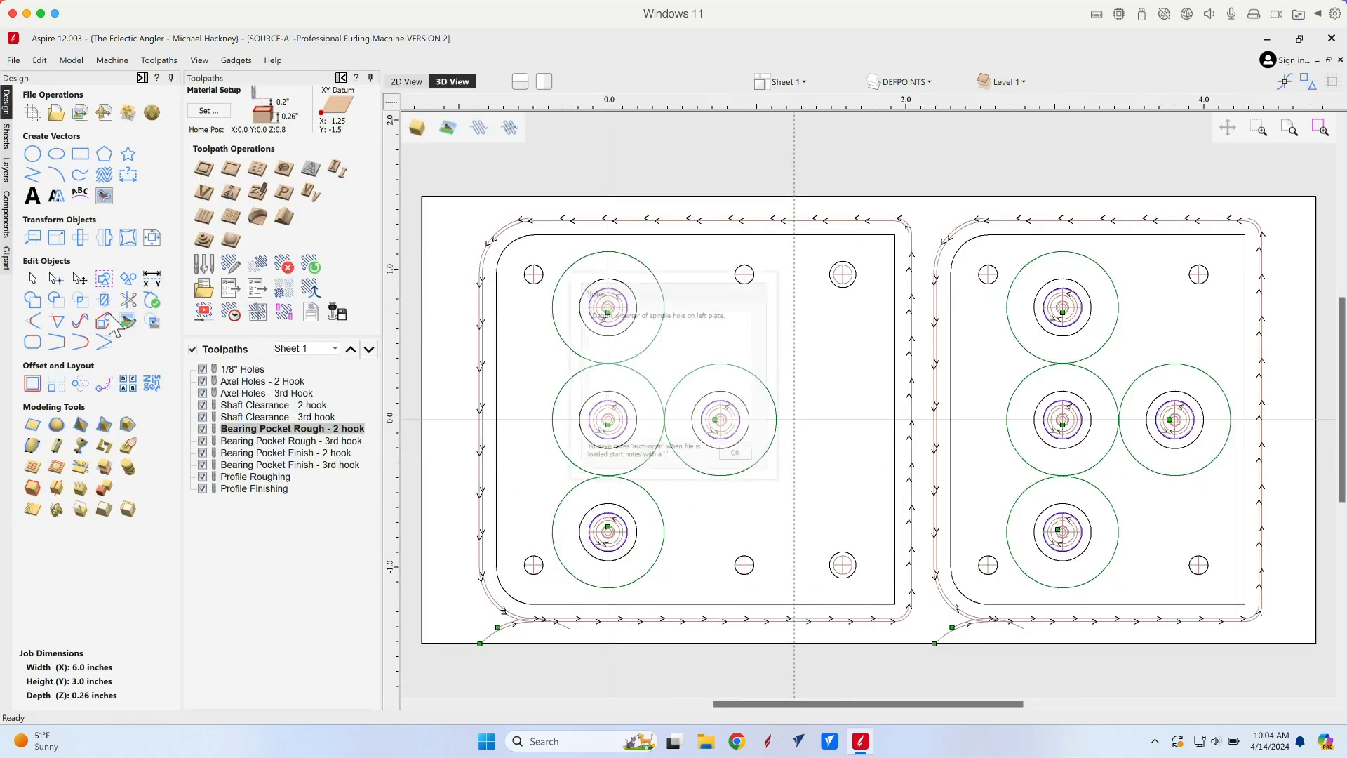
left_click(740, 461)
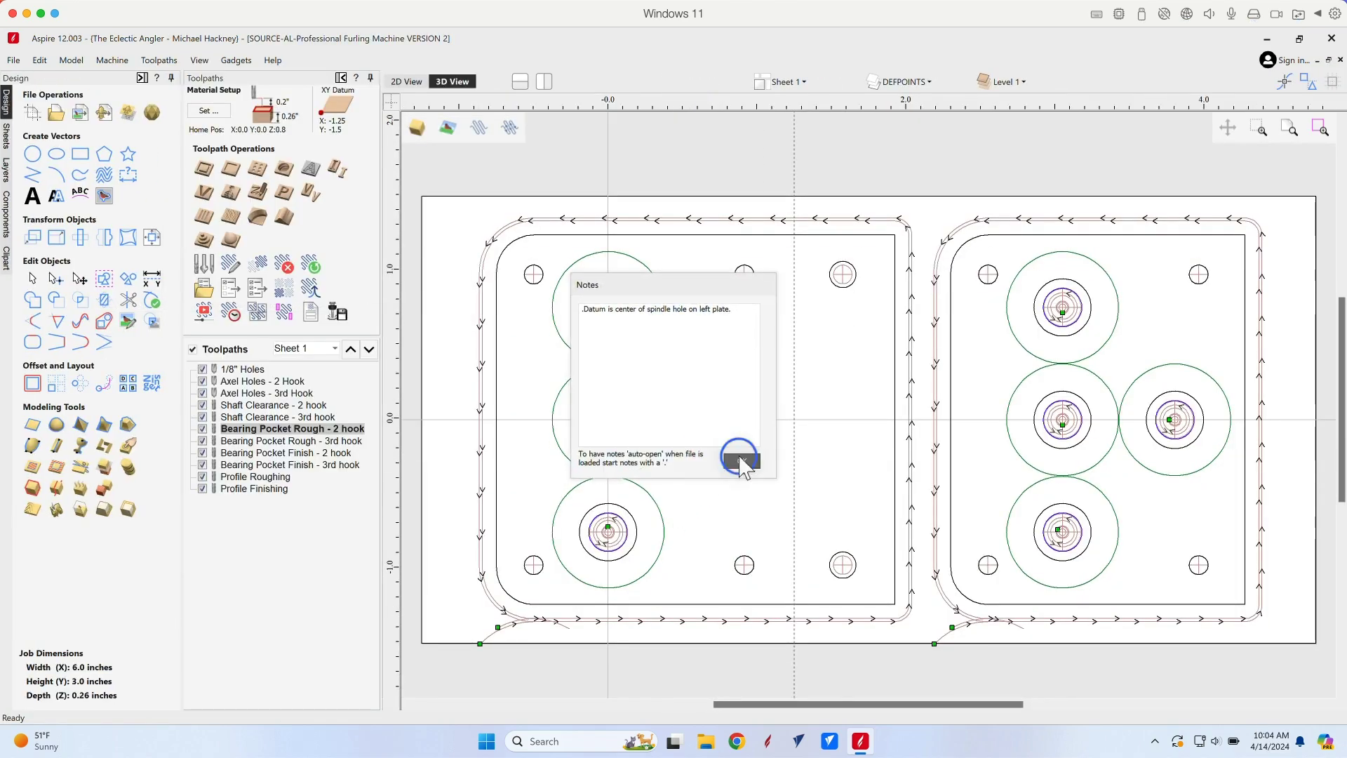
left_click(450, 79)
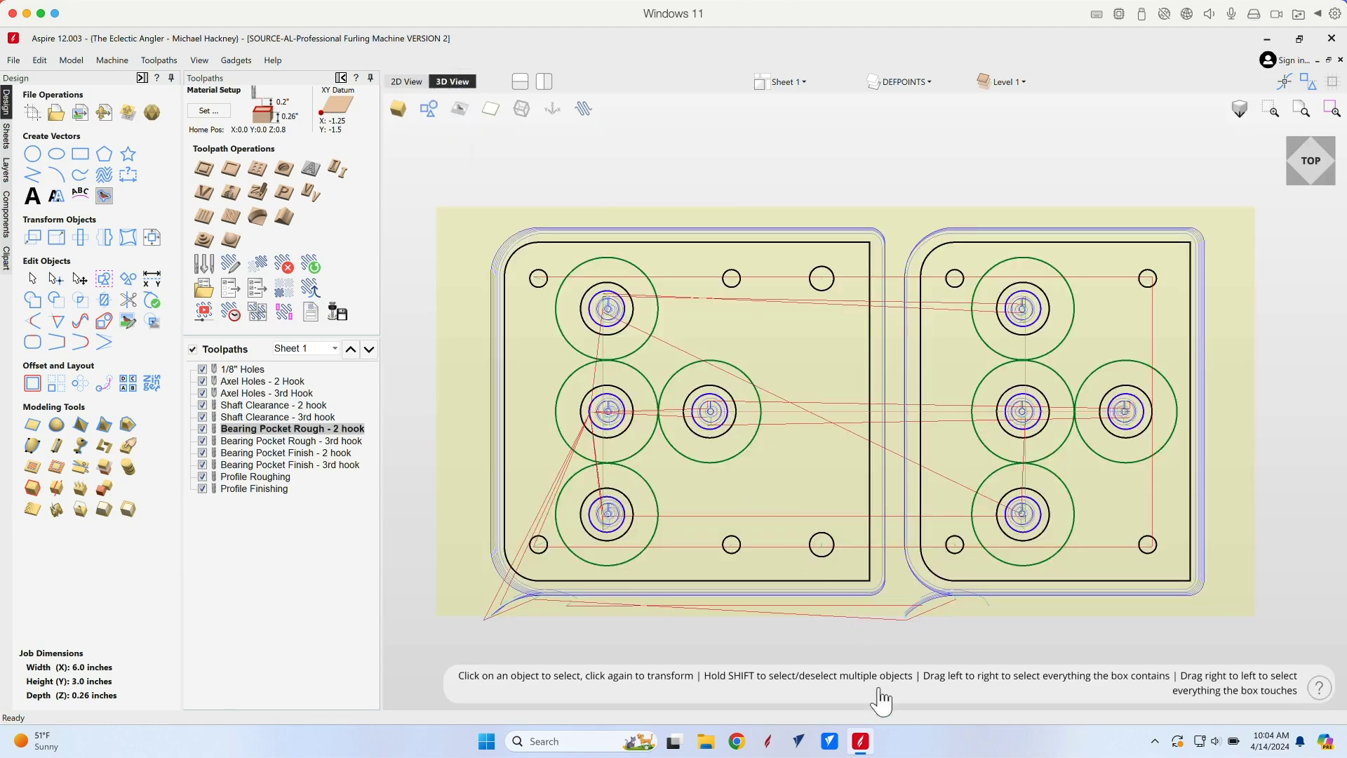
Orbit the plates through edge-on, top-down and perspective views, toggling the vector outlines off and on.
left_click_drag(883, 656, 802, 500)
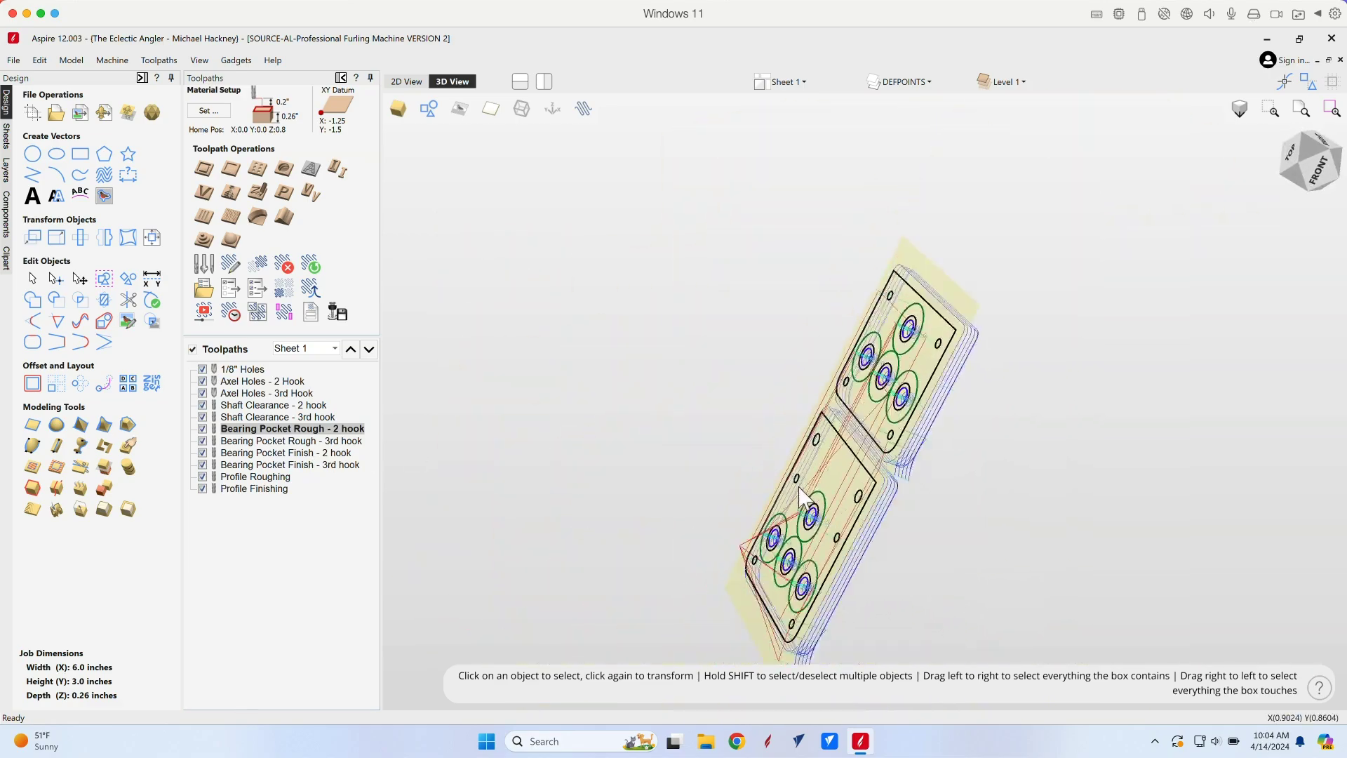
scroll(802, 499, "up", 4)
scroll(806, 499, "down", 6)
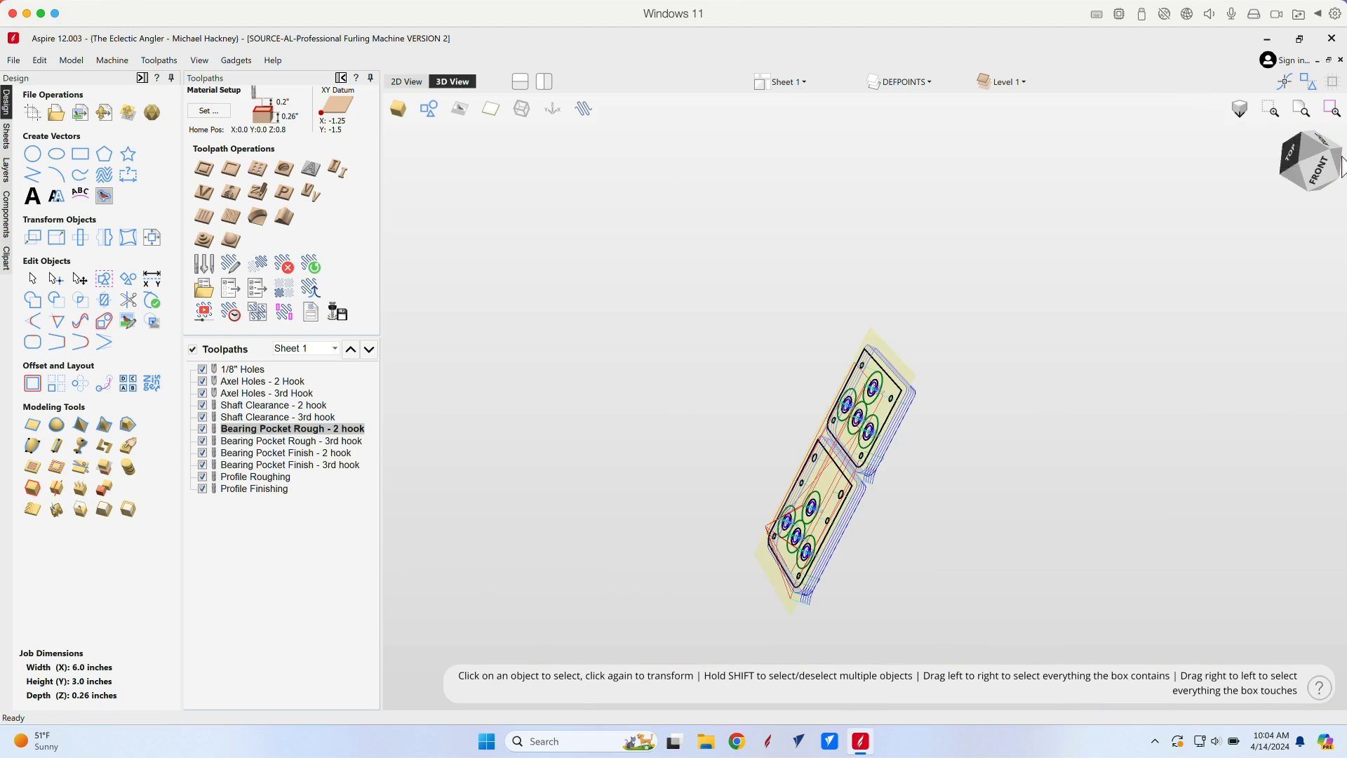
left_click_drag(1298, 150, 1233, 166)
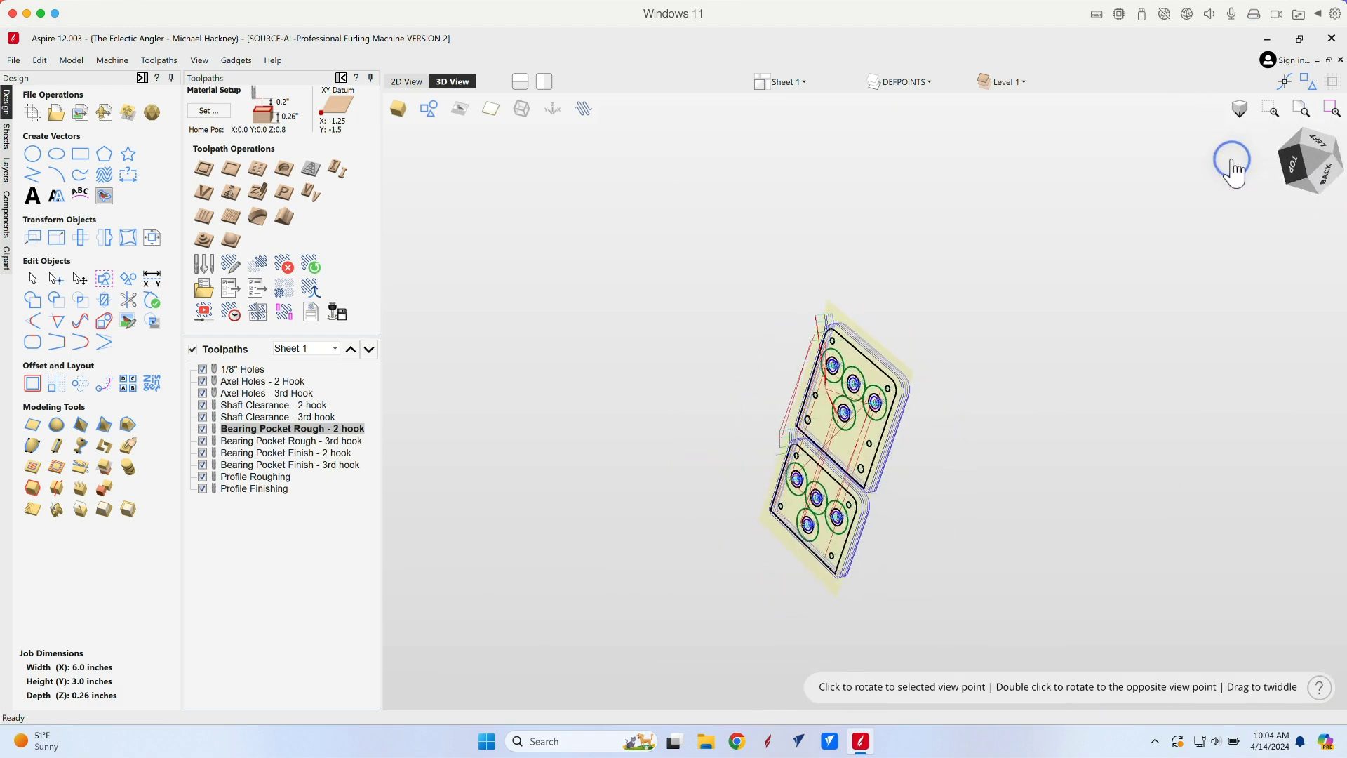
left_click(1298, 175)
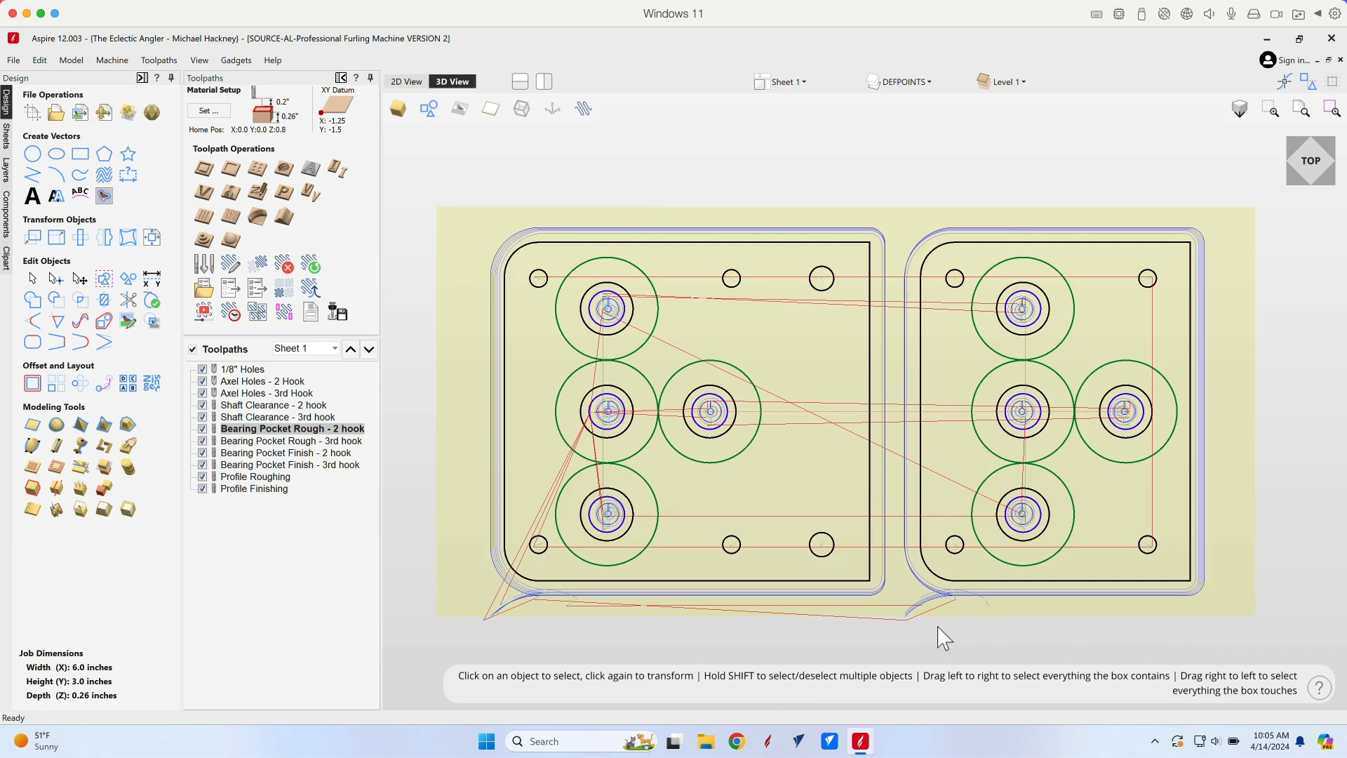
left_click_drag(941, 632, 1023, 484)
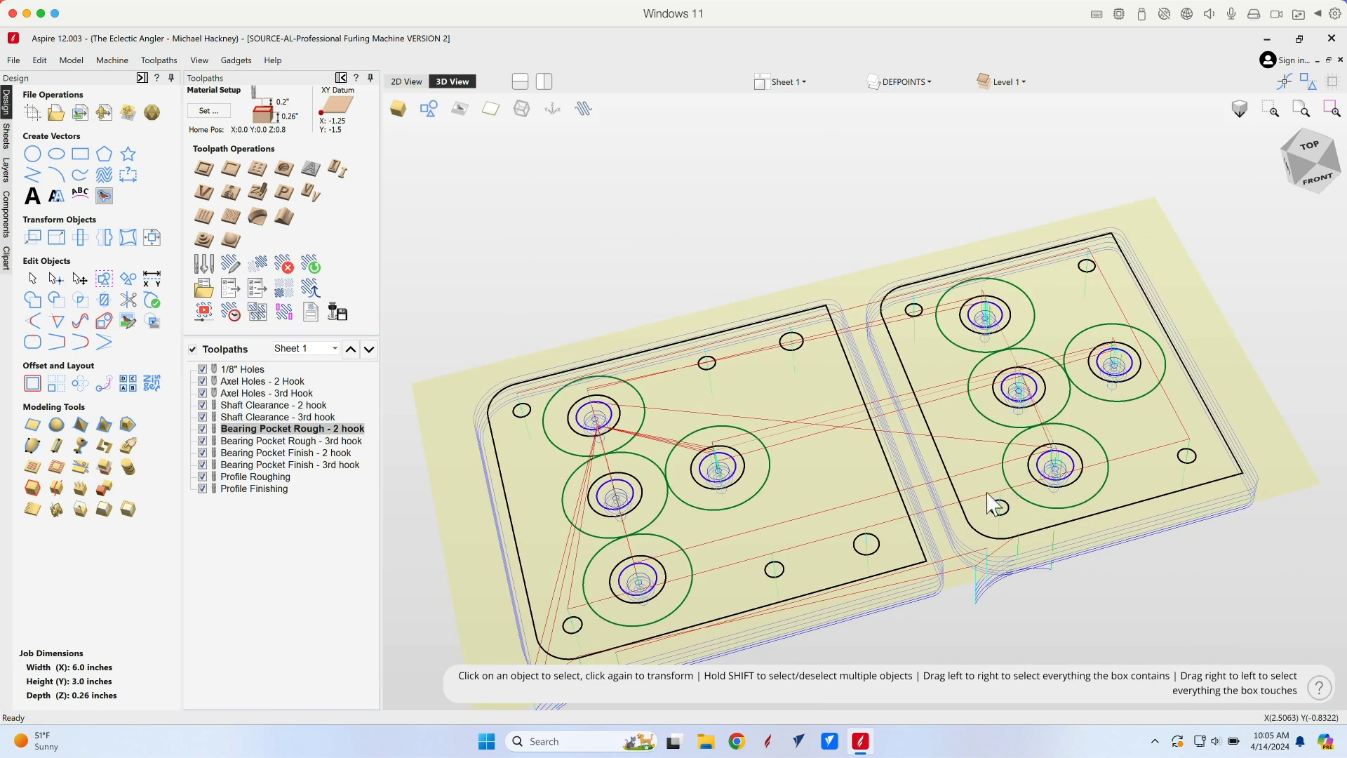
left_click(428, 111)
left_click(428, 110)
left_click(160, 61)
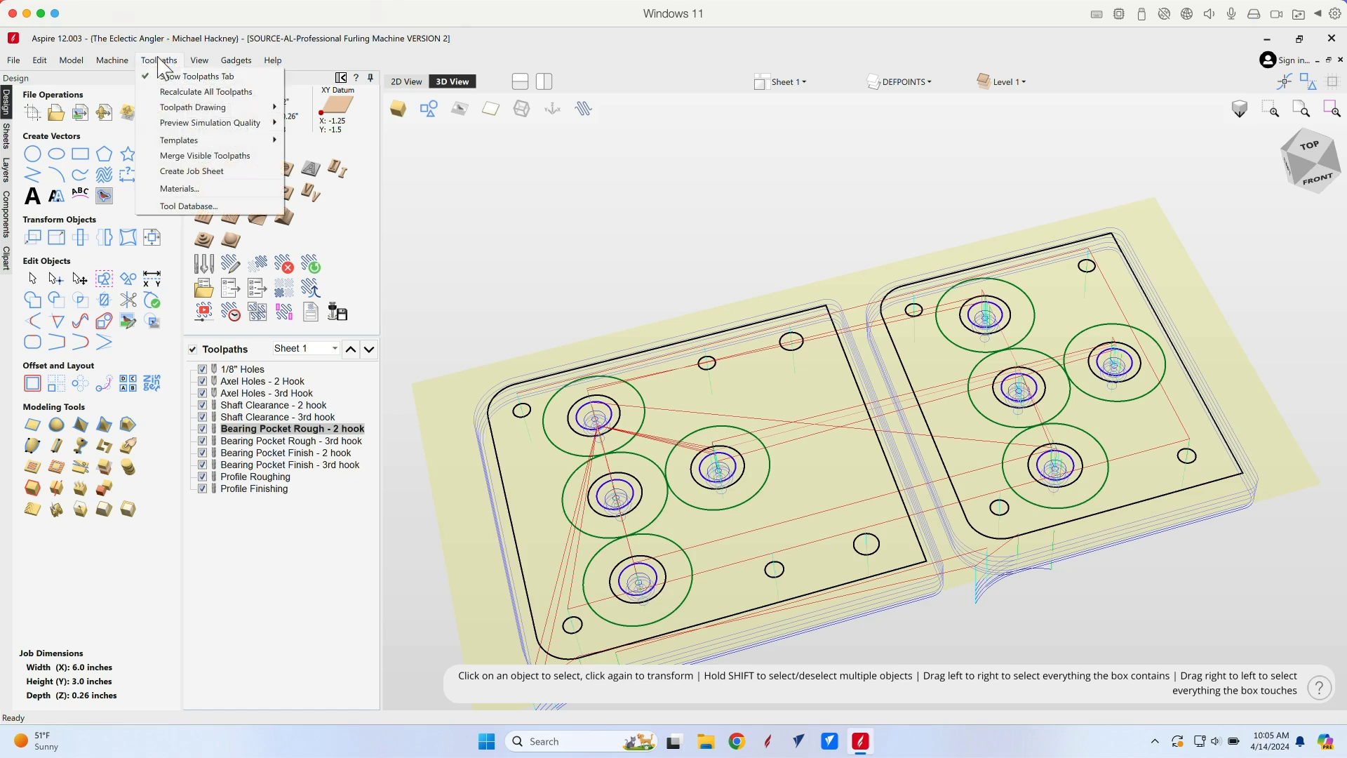
Recalculate all eleven toolpaths, accepting the cut-through warnings and the success message.
left_click(185, 94)
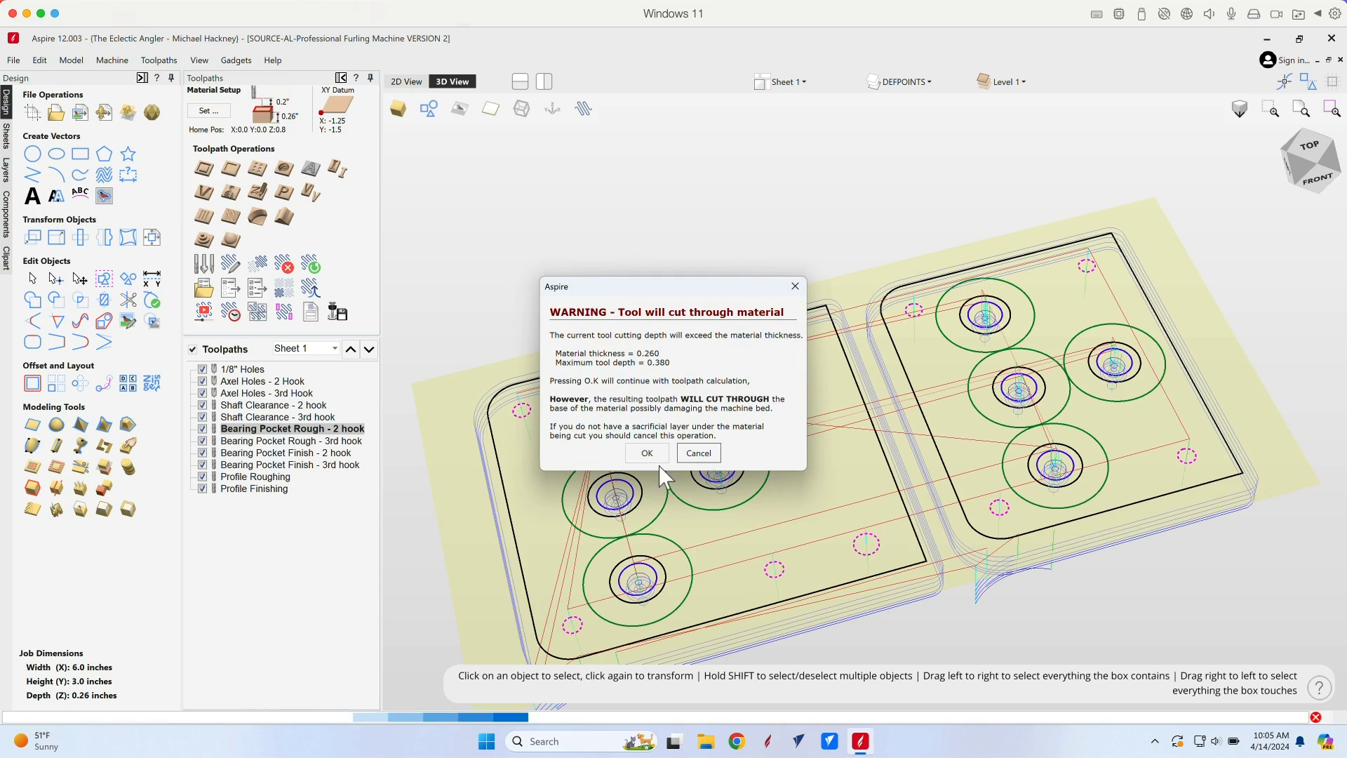
left_click(646, 453)
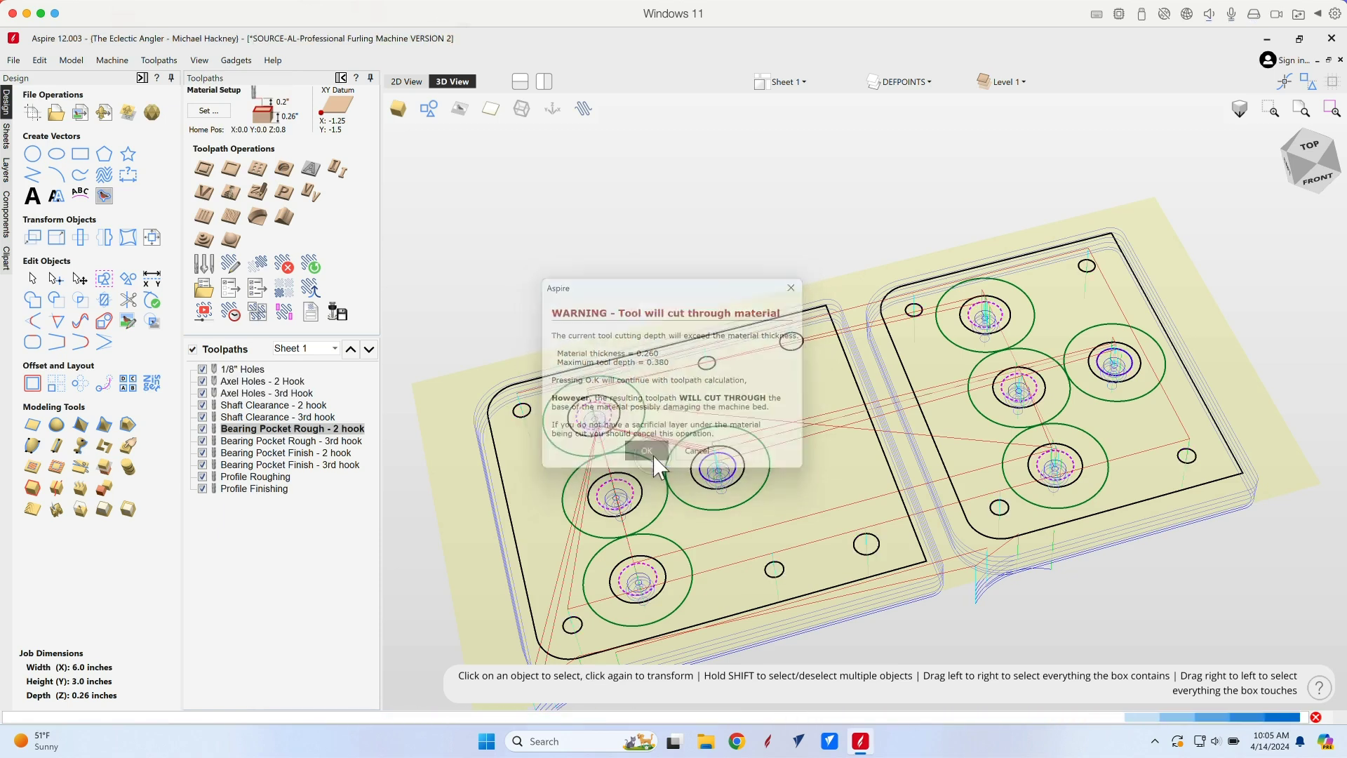
left_click(670, 467)
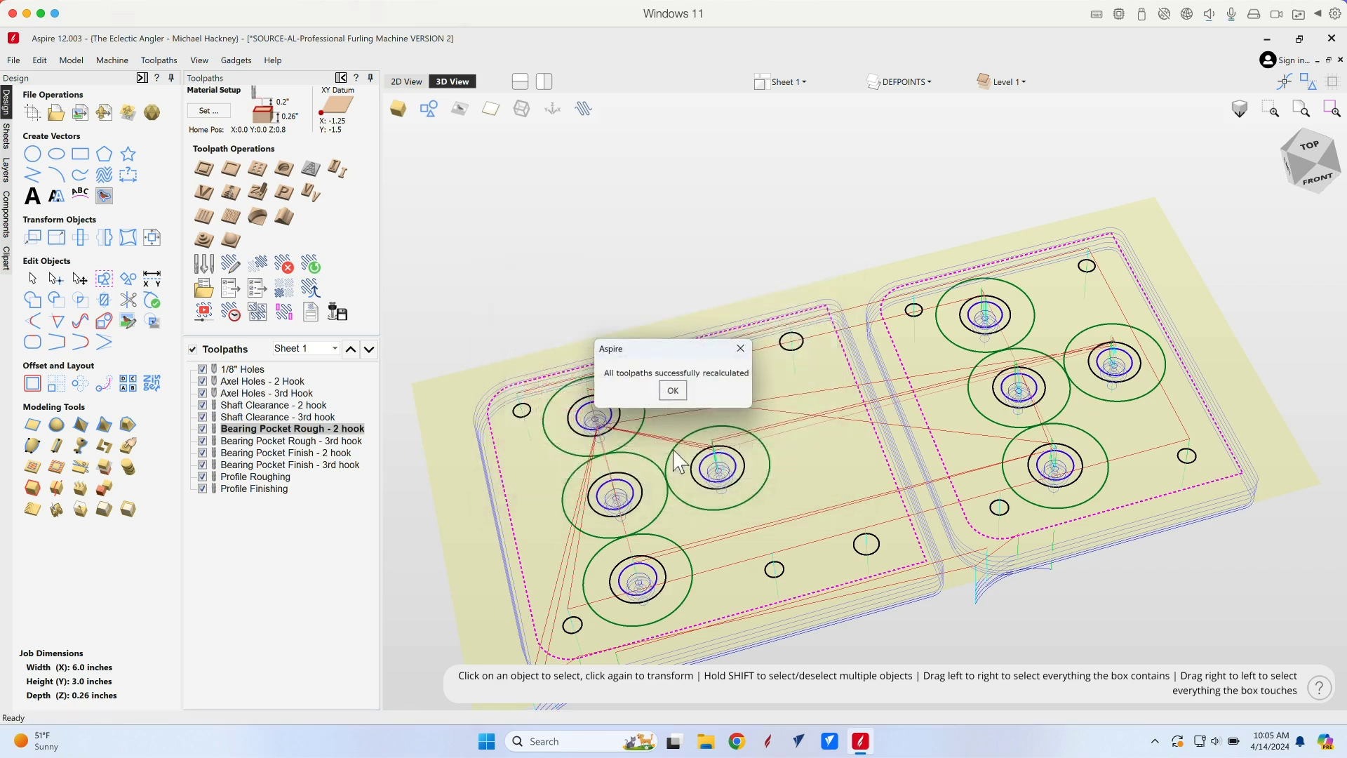
left_click(673, 391)
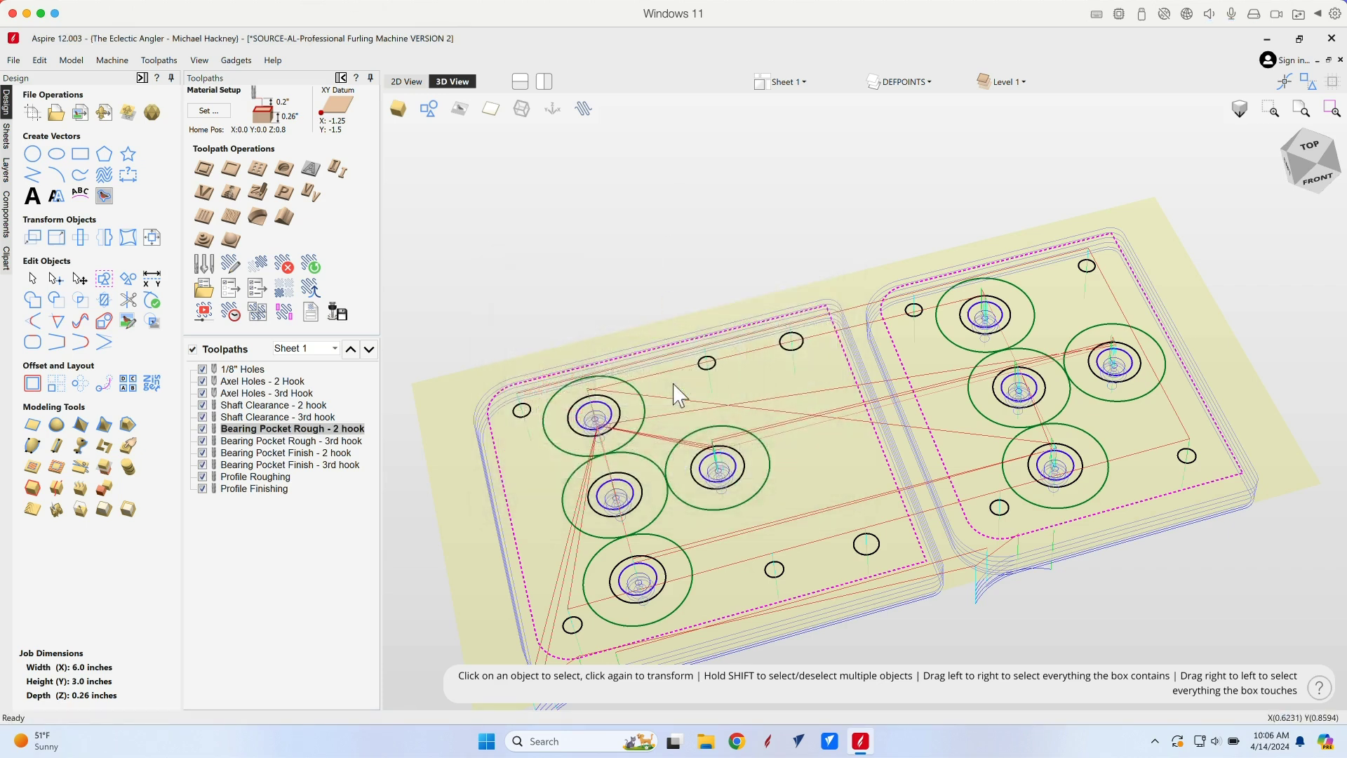